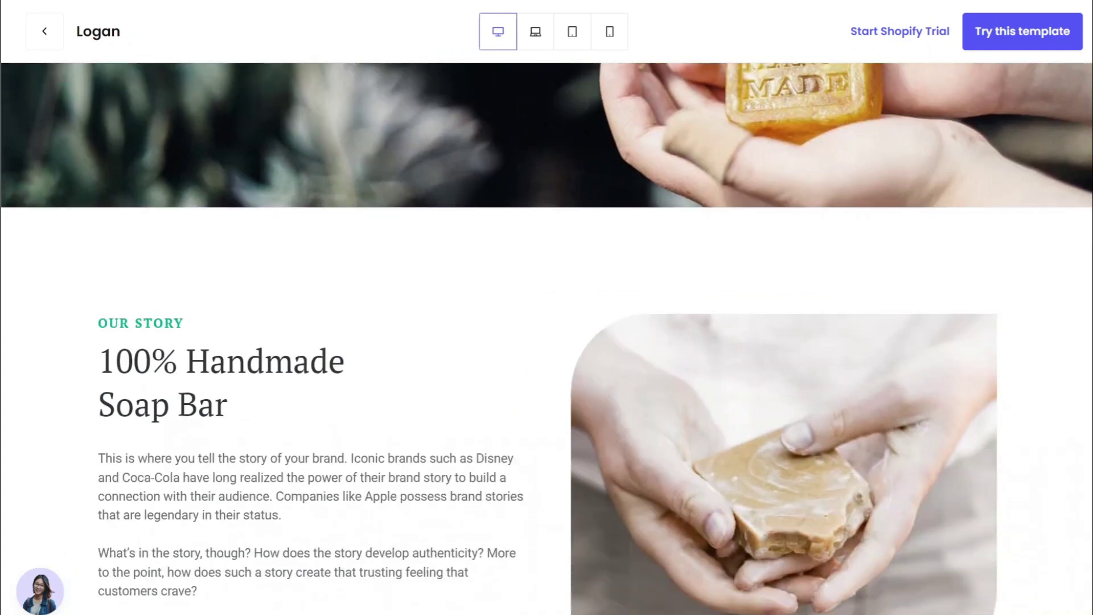
Step: Scroll down the soap-store template preview past the Our Story and Meet the Founder sections
{"action": "scroll", "coordinate": [546, 338], "scroll_direction": "down", "scroll_amount": 10}
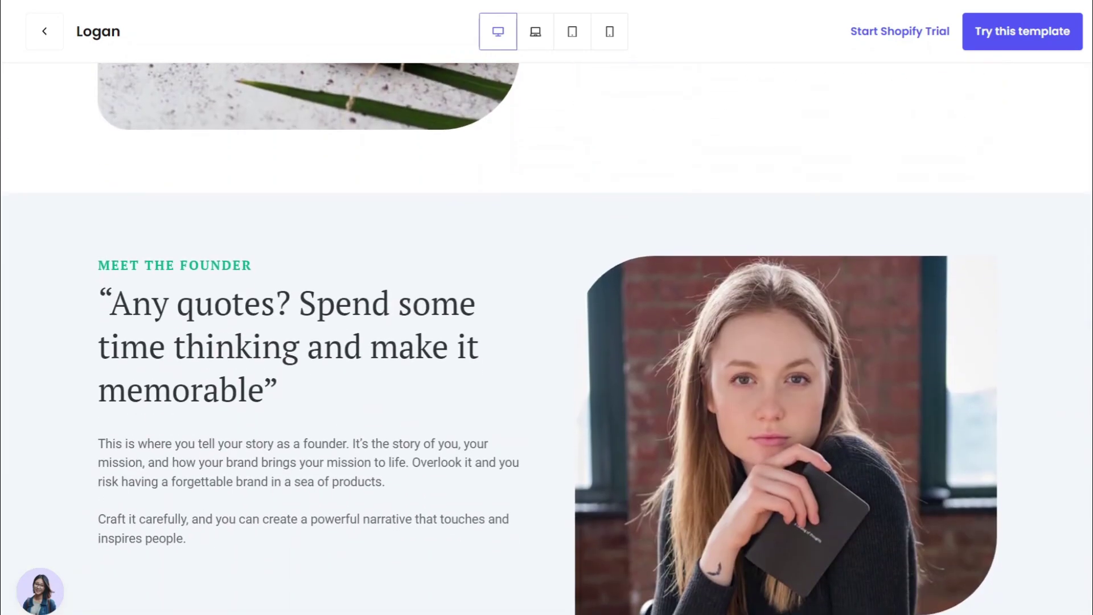
{"action": "scroll", "coordinate": [547, 338], "scroll_direction": "down", "scroll_amount": 15}
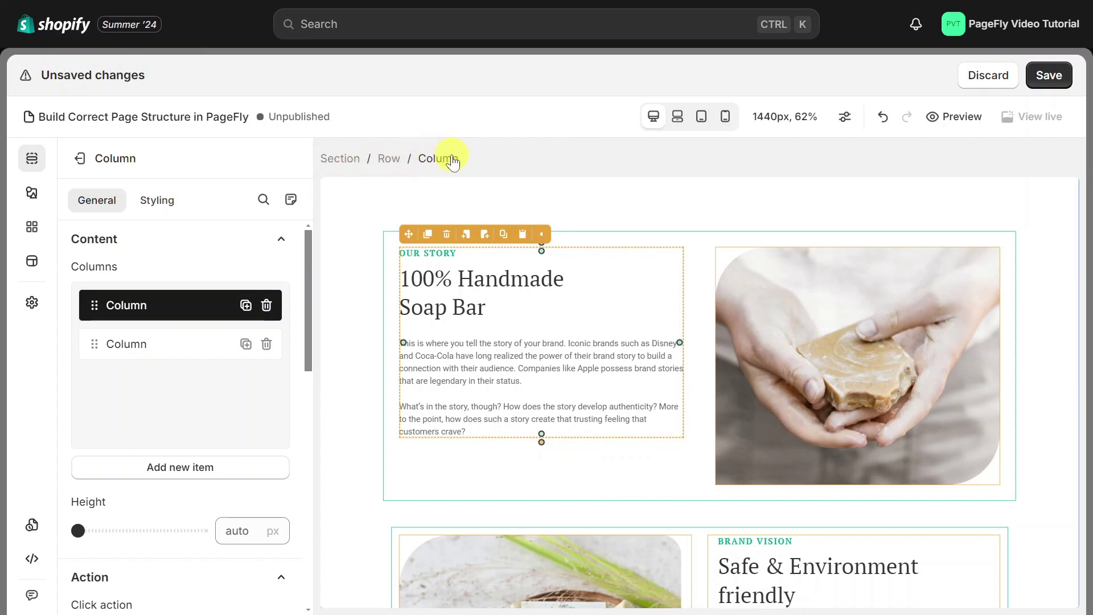
Step: Inspect the Our Story section, row, column and heading levels, then show the element library
{"action": "left_click", "coordinate": [340, 159]}
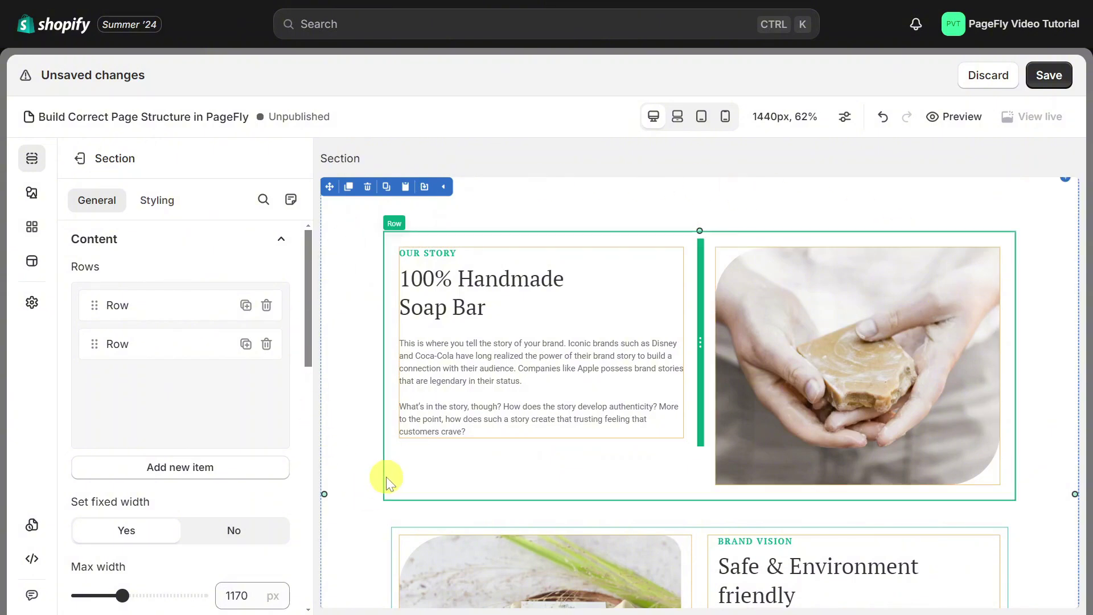
{"action": "scroll", "coordinate": [385, 477], "scroll_direction": "down", "scroll_amount": 3}
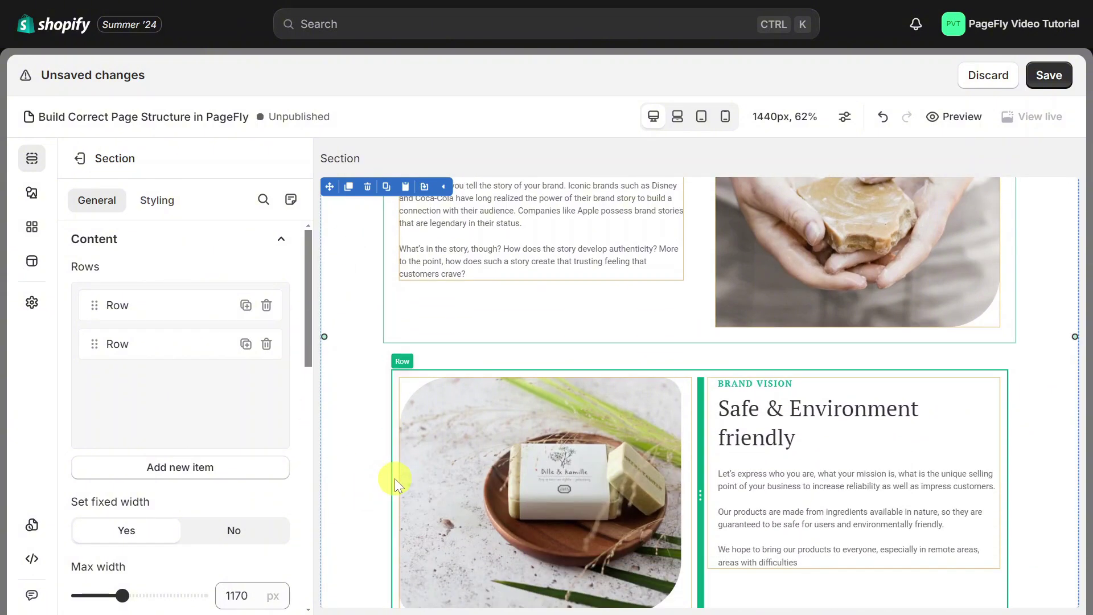
{"action": "scroll", "coordinate": [394, 478], "scroll_direction": "up", "scroll_amount": 3}
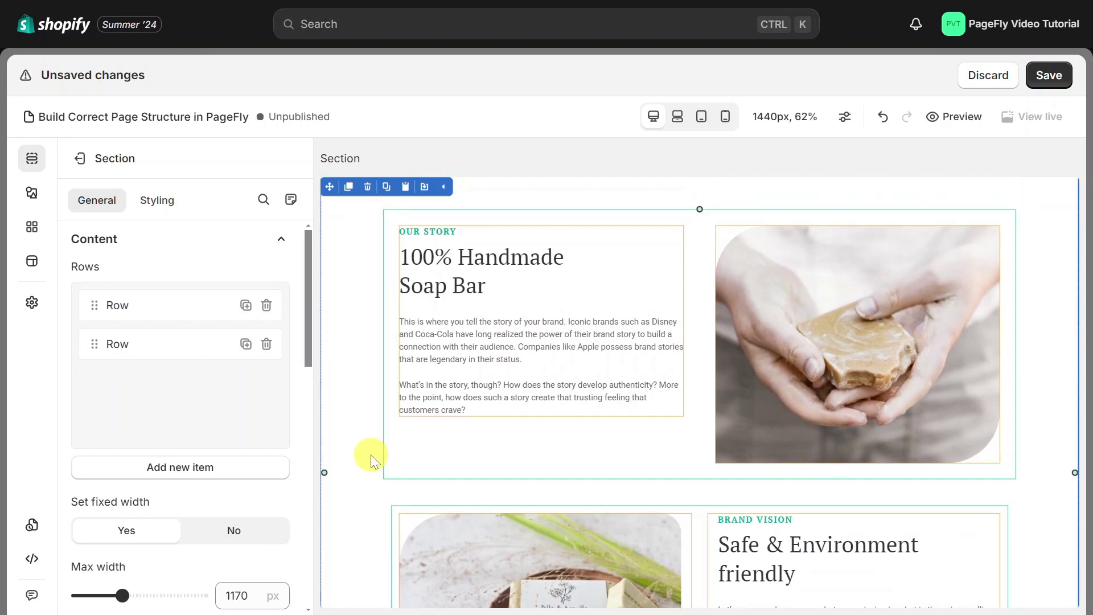
{"action": "left_click", "coordinate": [389, 446]}
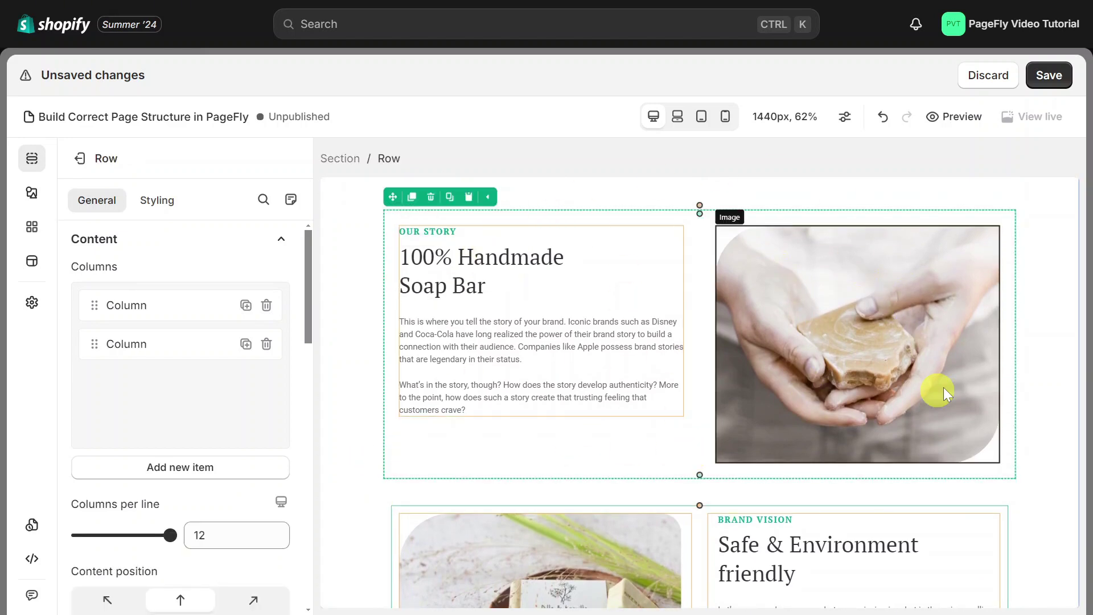
{"action": "left_click", "coordinate": [586, 231]}
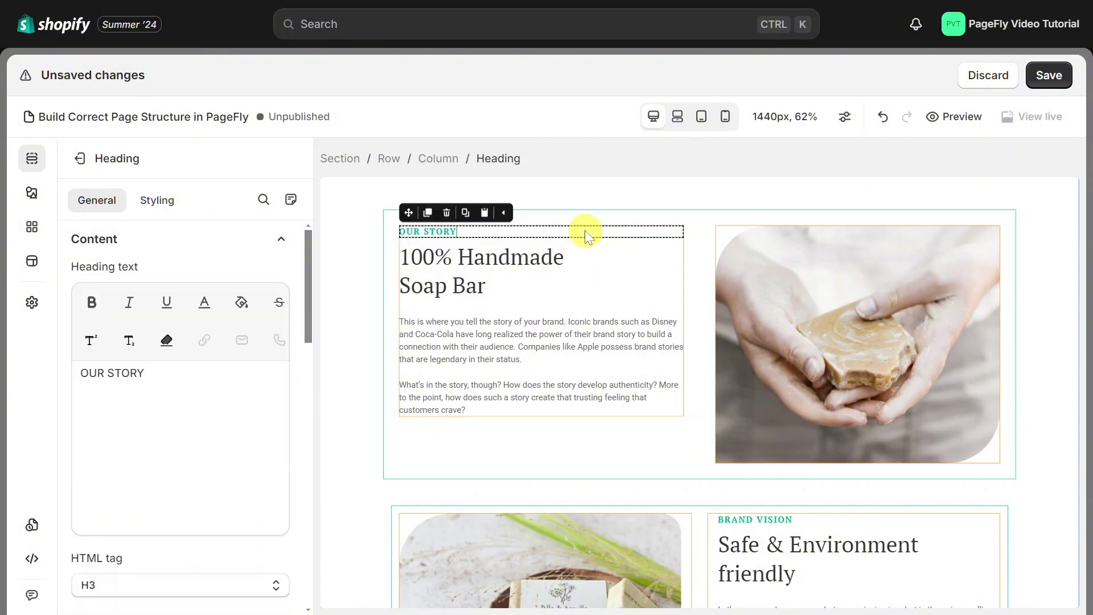
{"action": "left_click", "coordinate": [443, 162]}
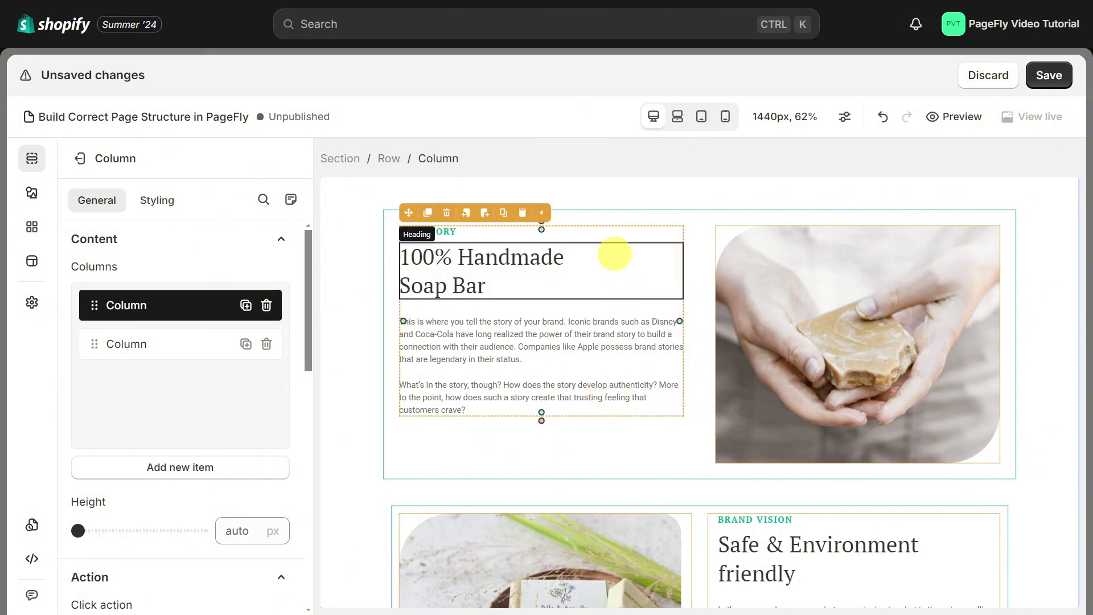
{"action": "left_click", "coordinate": [612, 235]}
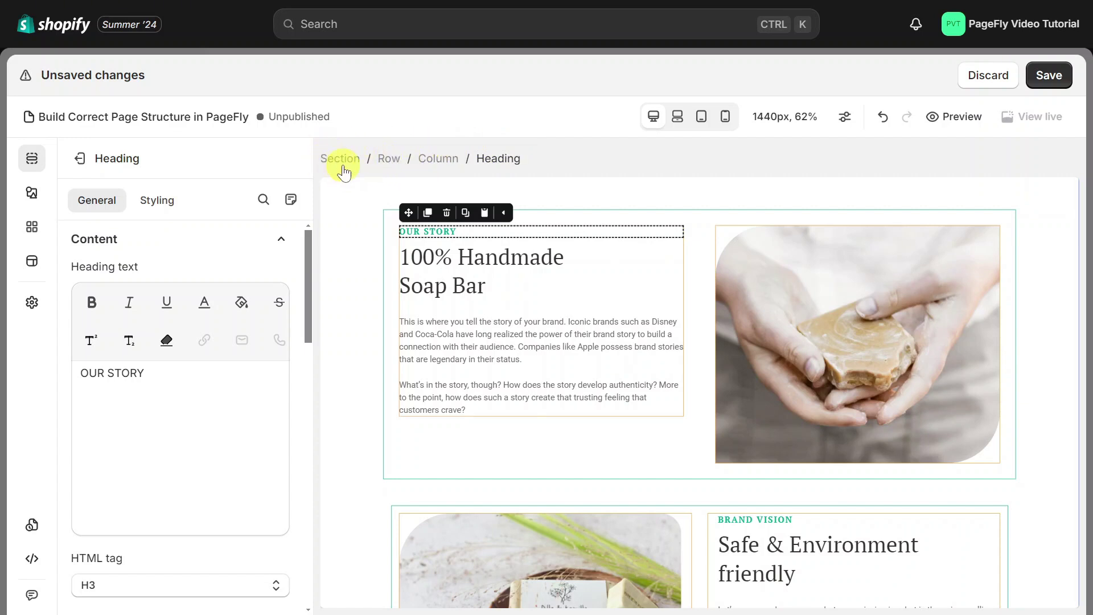
{"action": "left_click", "coordinate": [32, 193]}
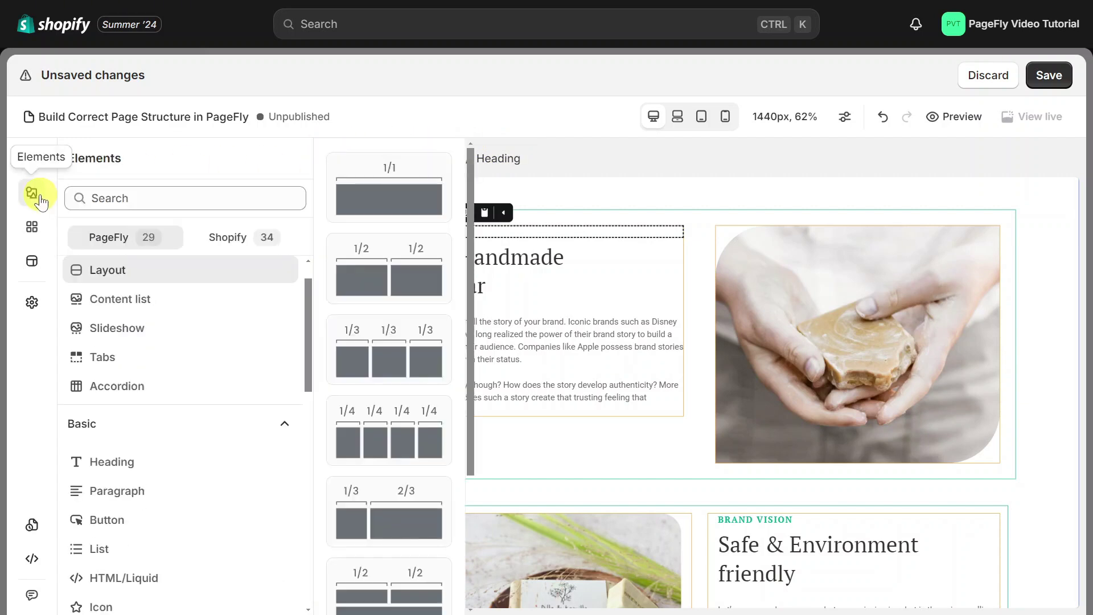
Step: Insert a Paragraph element below the story text, then select the sections further down
{"action": "left_click", "coordinate": [176, 491]}
{"action": "left_click_drag", "start_coordinate": [393, 190], "coordinate": [471, 415]}
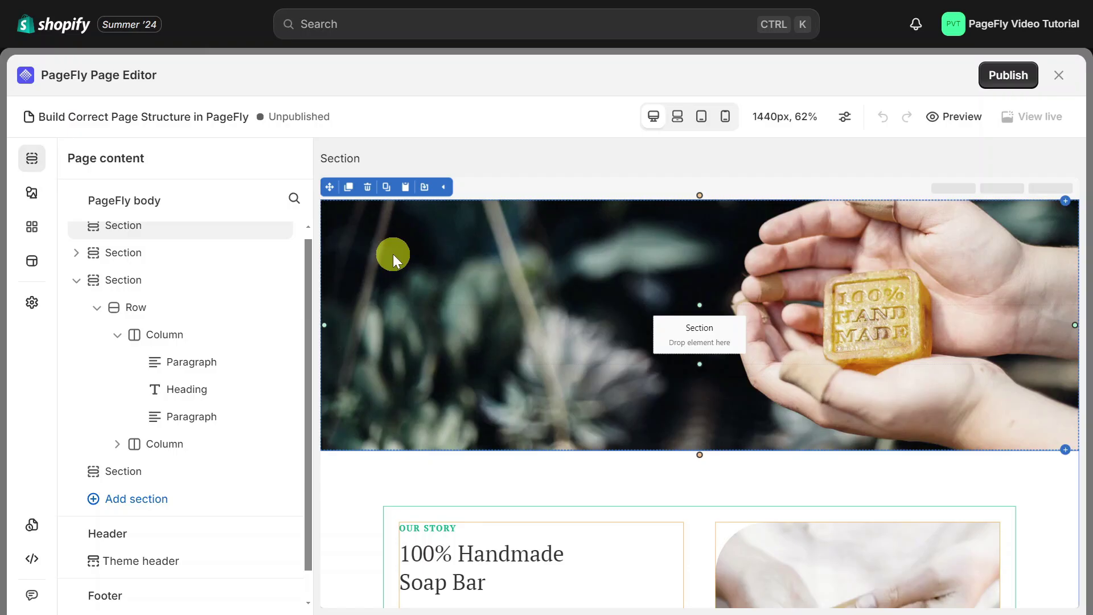
{"action": "scroll", "coordinate": [355, 351], "scroll_direction": "down", "scroll_amount": 5}
{"action": "left_click", "coordinate": [355, 351]}
{"action": "scroll", "coordinate": [355, 351], "scroll_direction": "down", "scroll_amount": 5}
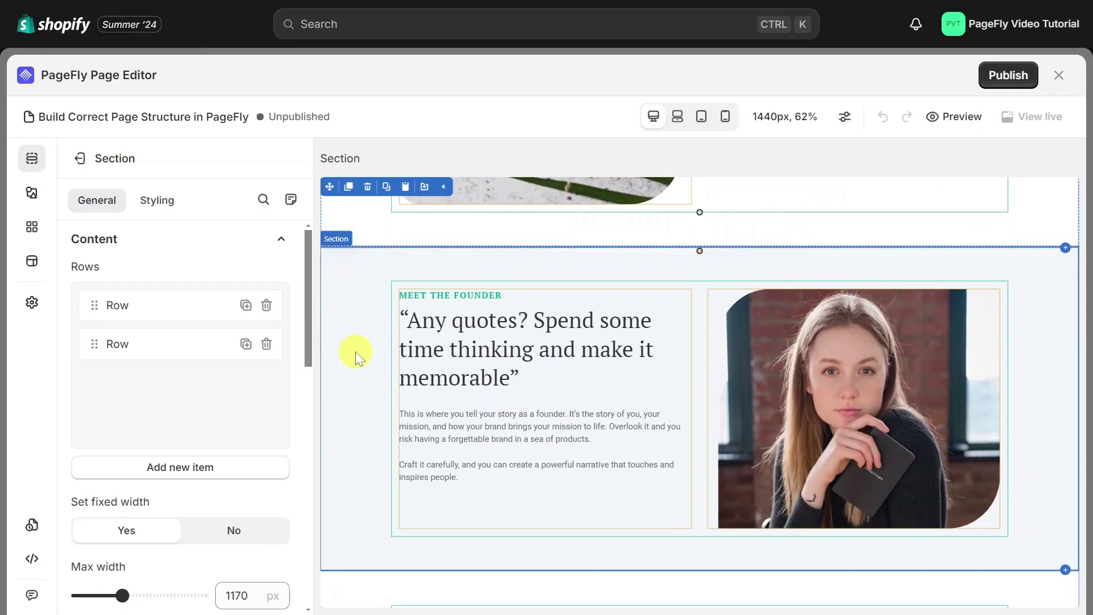
{"action": "scroll", "coordinate": [355, 350], "scroll_direction": "down", "scroll_amount": 3}
{"action": "left_click", "coordinate": [346, 439]}
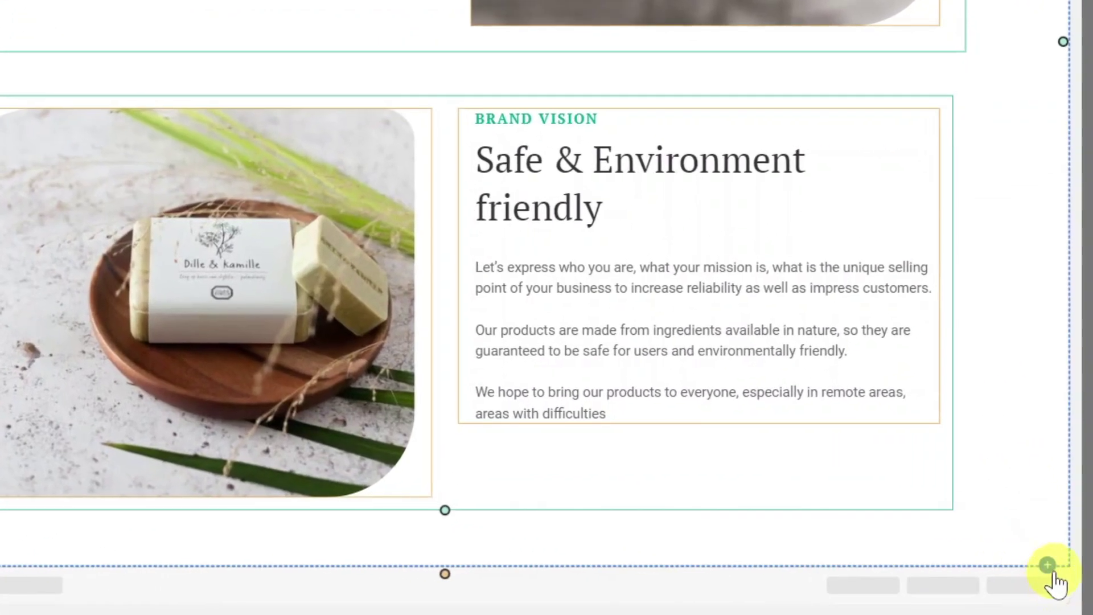
Step: Browse the Add section Template library, close it, and view the Saved sections list
{"action": "mouse_move", "coordinate": [1068, 588]}
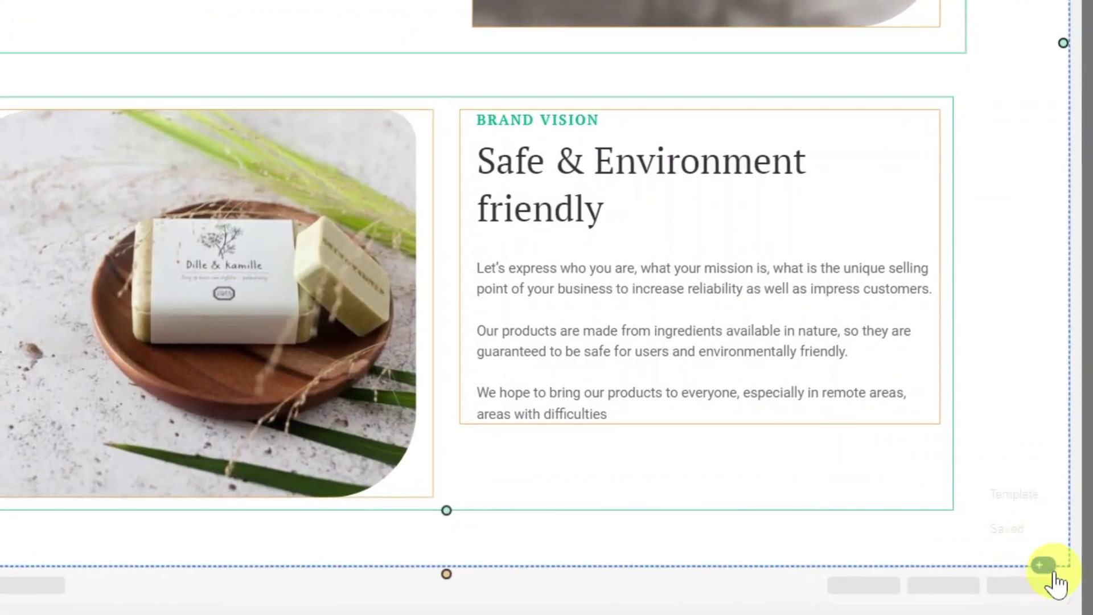
{"action": "left_click", "coordinate": [1014, 495]}
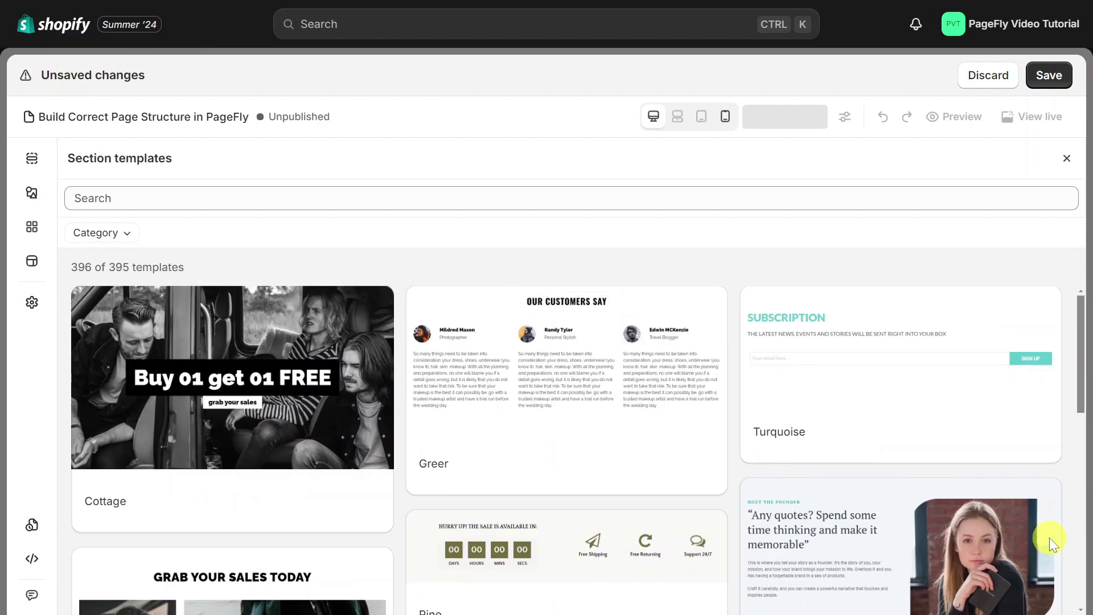
{"action": "left_click", "coordinate": [1067, 158]}
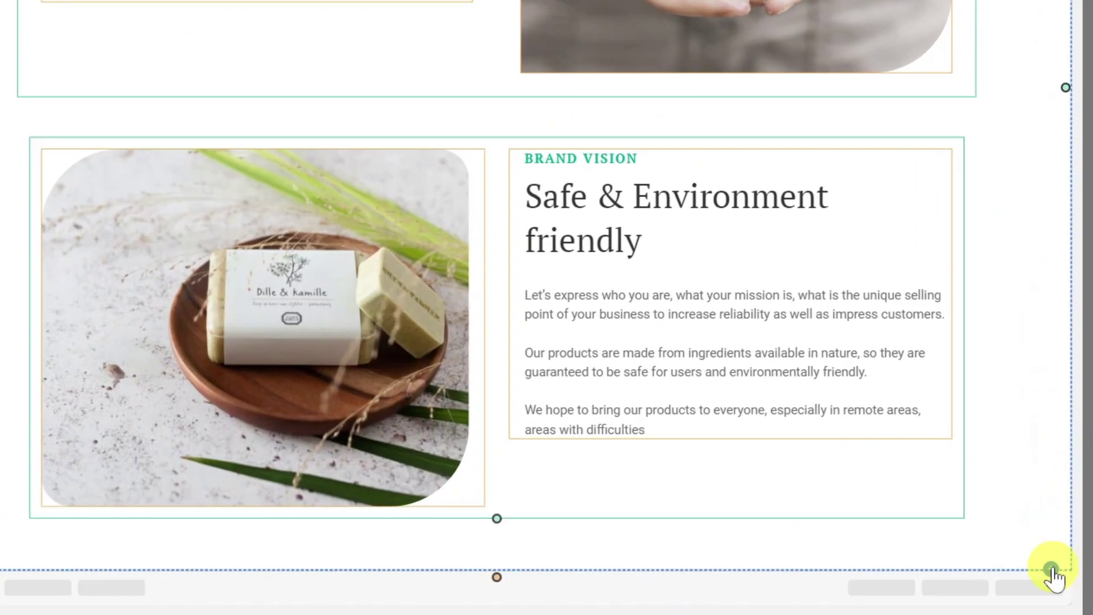
{"action": "mouse_move", "coordinate": [1058, 580]}
{"action": "left_click", "coordinate": [1025, 536]}
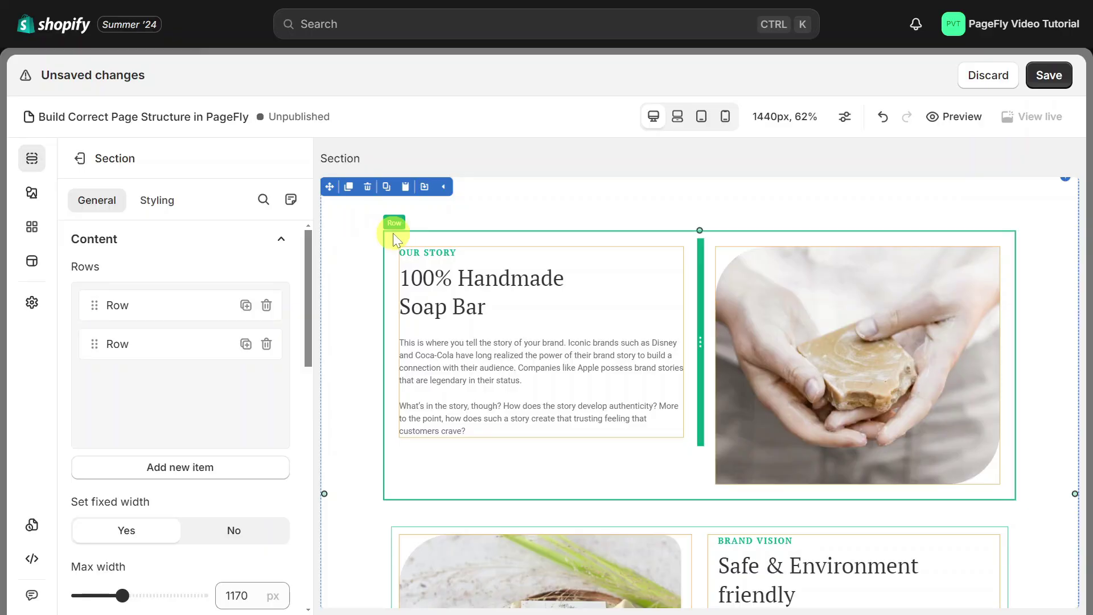
{"action": "scroll", "coordinate": [393, 234], "scroll_direction": "down", "scroll_amount": 5}
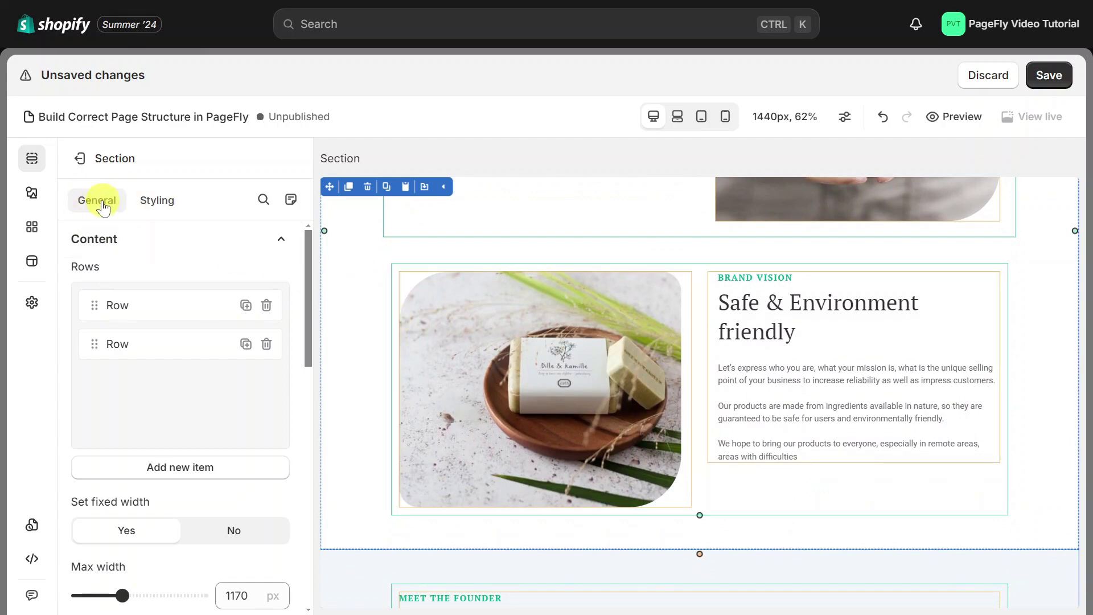
{"action": "left_click", "coordinate": [194, 474]}
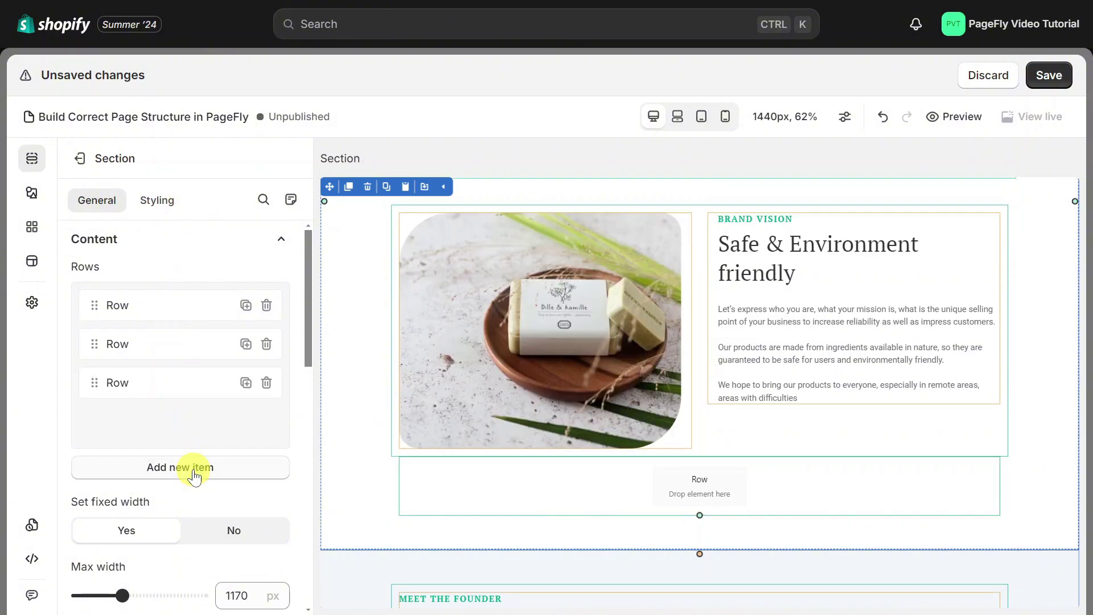
{"action": "left_click", "coordinate": [245, 344]}
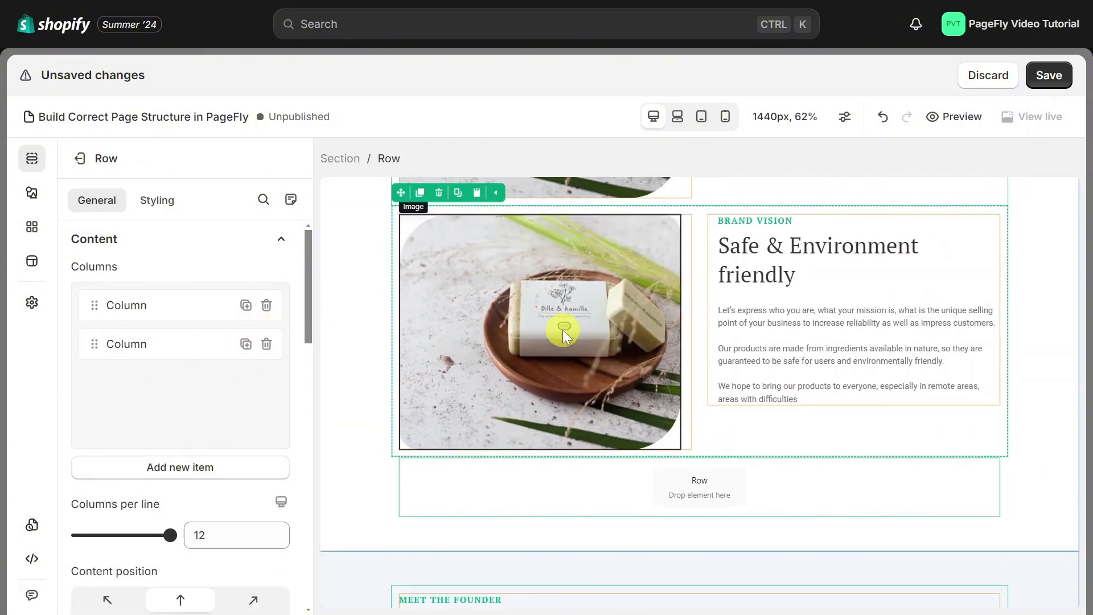
{"action": "scroll", "coordinate": [563, 329], "scroll_direction": "up", "scroll_amount": 4}
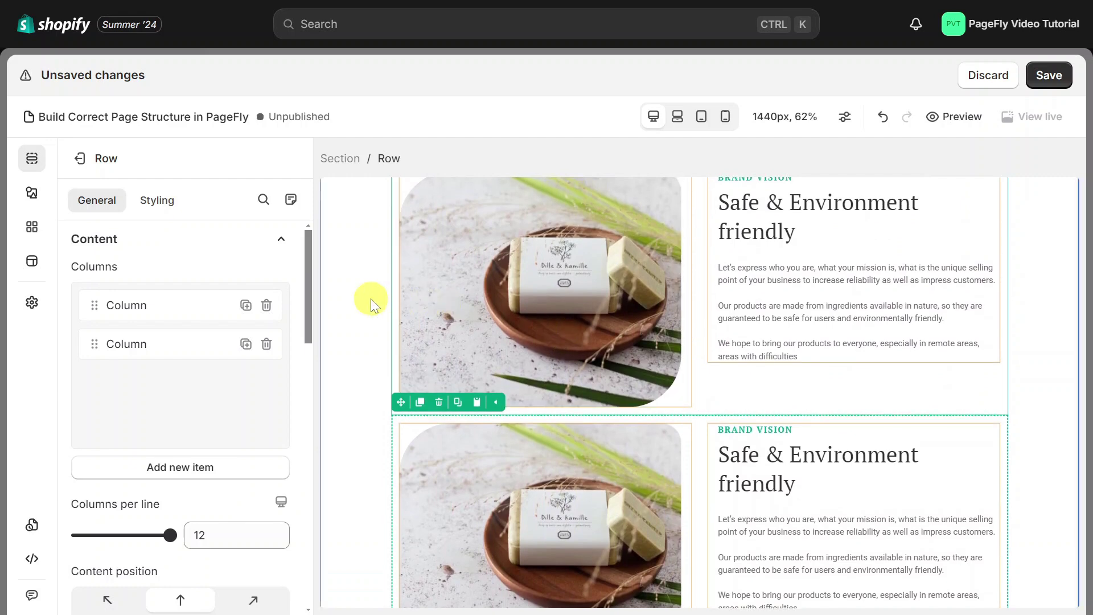
{"action": "left_click", "coordinate": [371, 298]}
{"action": "left_click", "coordinate": [266, 421]}
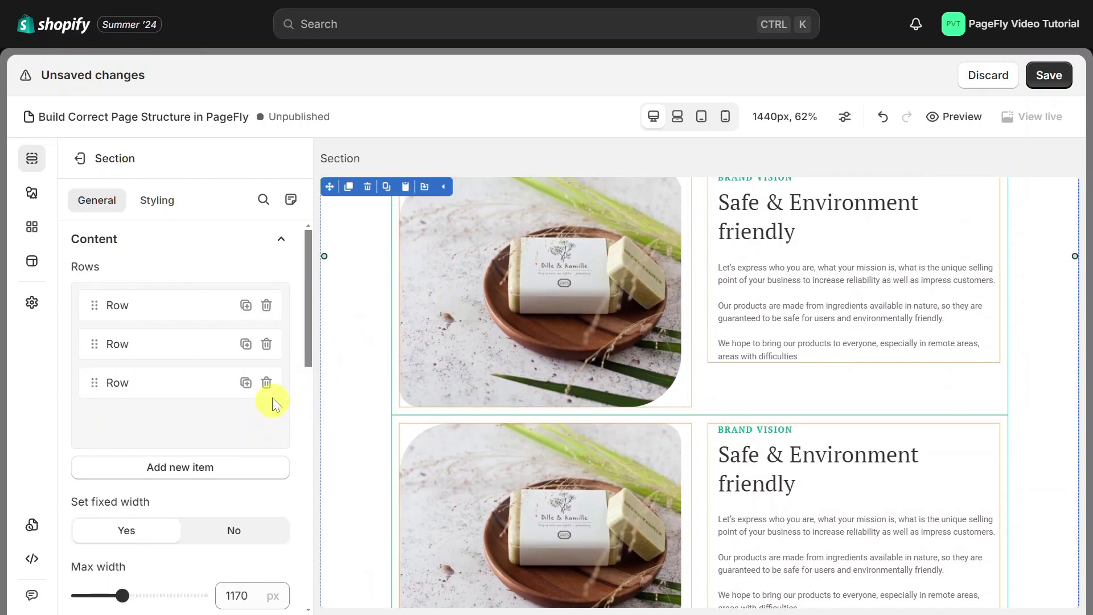
{"action": "left_click", "coordinate": [266, 382]}
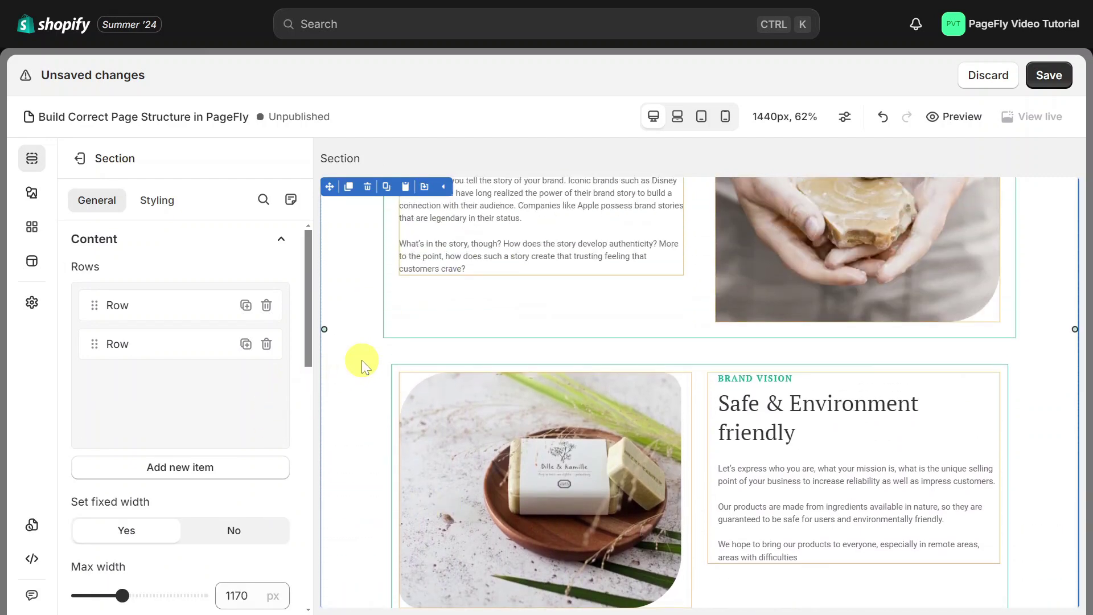
Step: Add an empty 1/1 one-column row below the founder story row
{"action": "scroll", "coordinate": [362, 365], "scroll_direction": "down", "scroll_amount": 5}
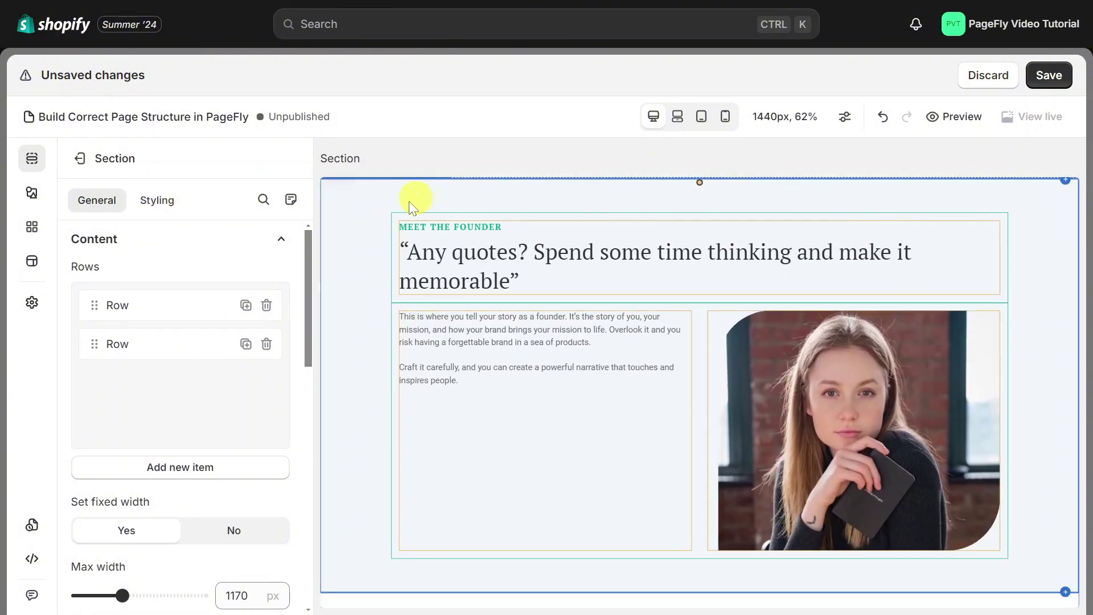
{"action": "left_click", "coordinate": [393, 224]}
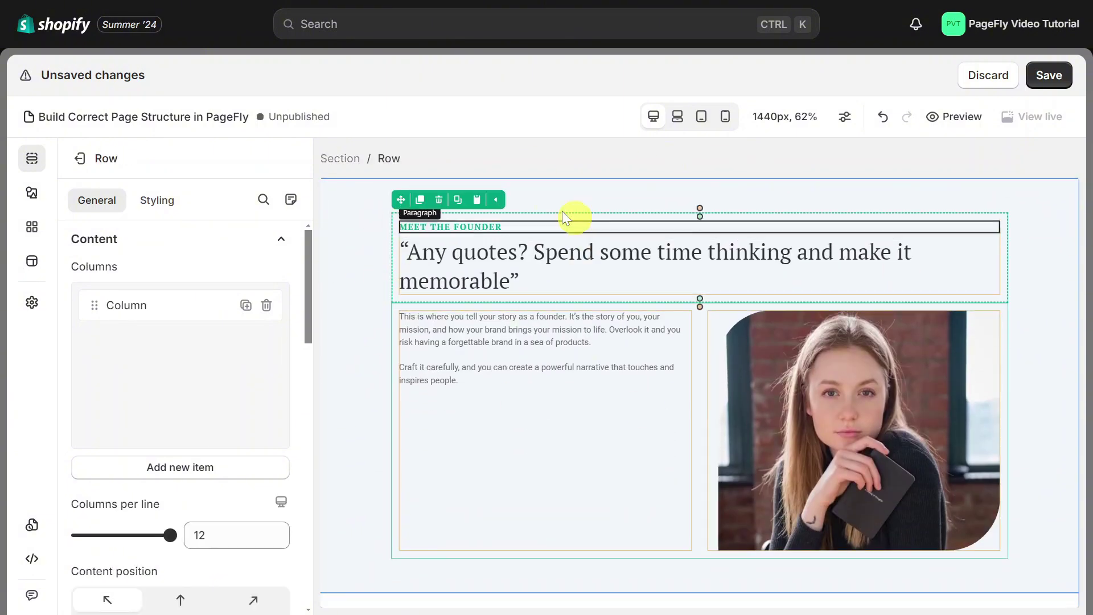
{"action": "left_click", "coordinate": [395, 335]}
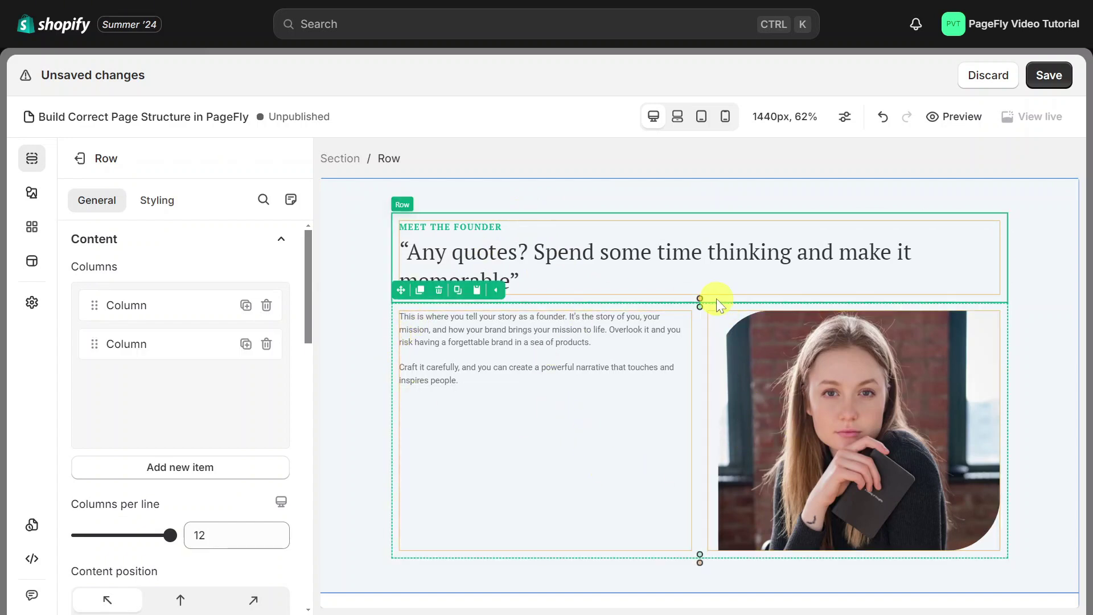
{"action": "scroll", "coordinate": [716, 298], "scroll_direction": "down", "scroll_amount": 2}
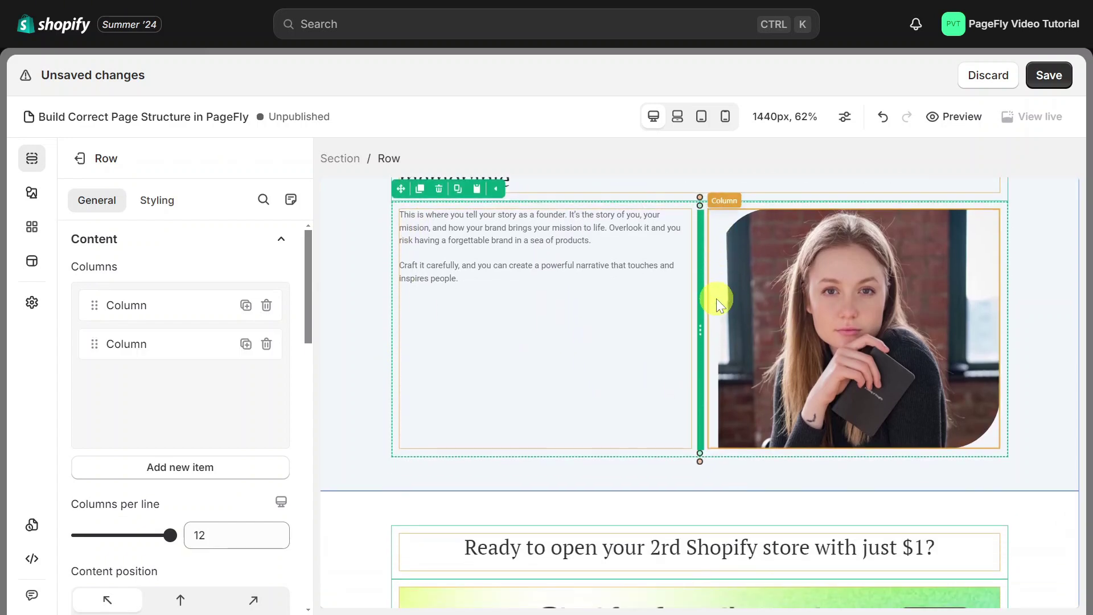
{"action": "left_click", "coordinate": [32, 193]}
{"action": "scroll", "coordinate": [194, 319], "scroll_direction": "up", "scroll_amount": 5}
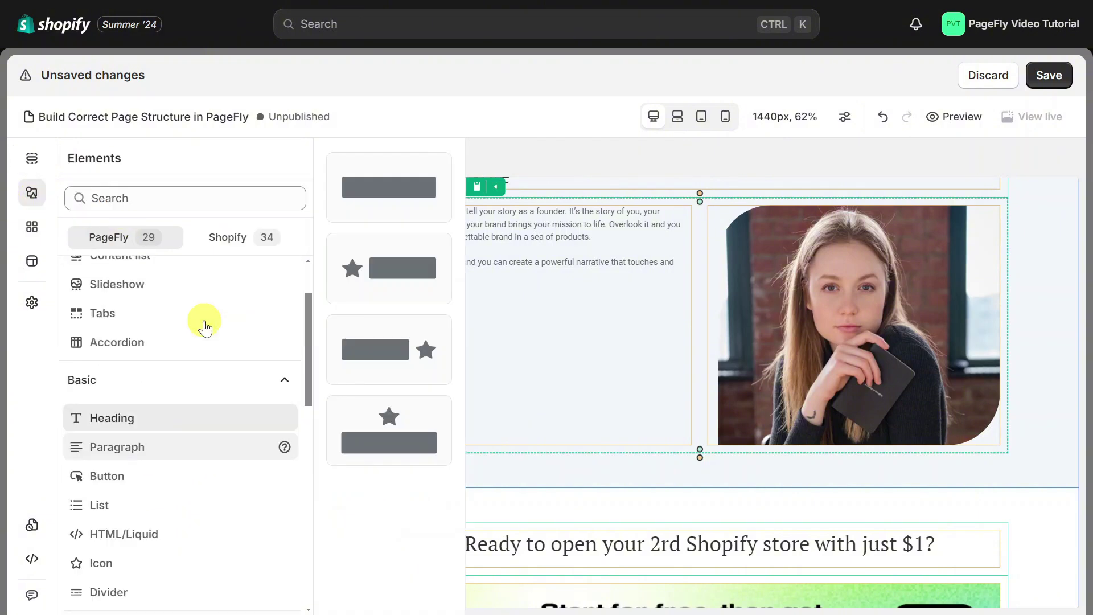
{"action": "left_click_drag", "start_coordinate": [351, 188], "coordinate": [506, 493]}
{"action": "scroll", "coordinate": [506, 493], "scroll_direction": "down", "scroll_amount": 2}
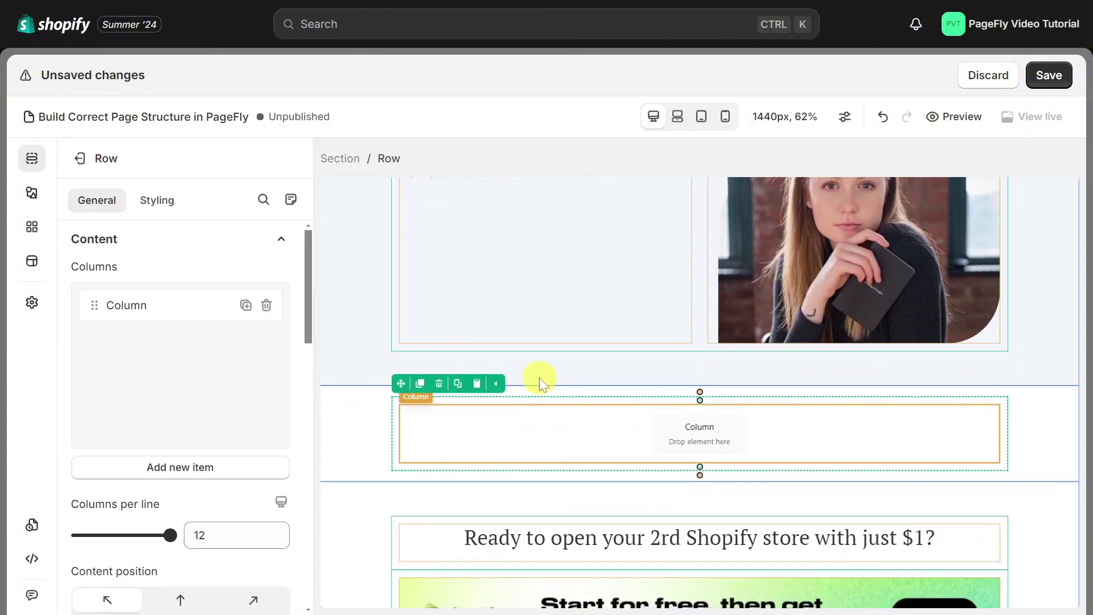
{"action": "scroll", "coordinate": [585, 395], "scroll_direction": "up", "scroll_amount": 4}
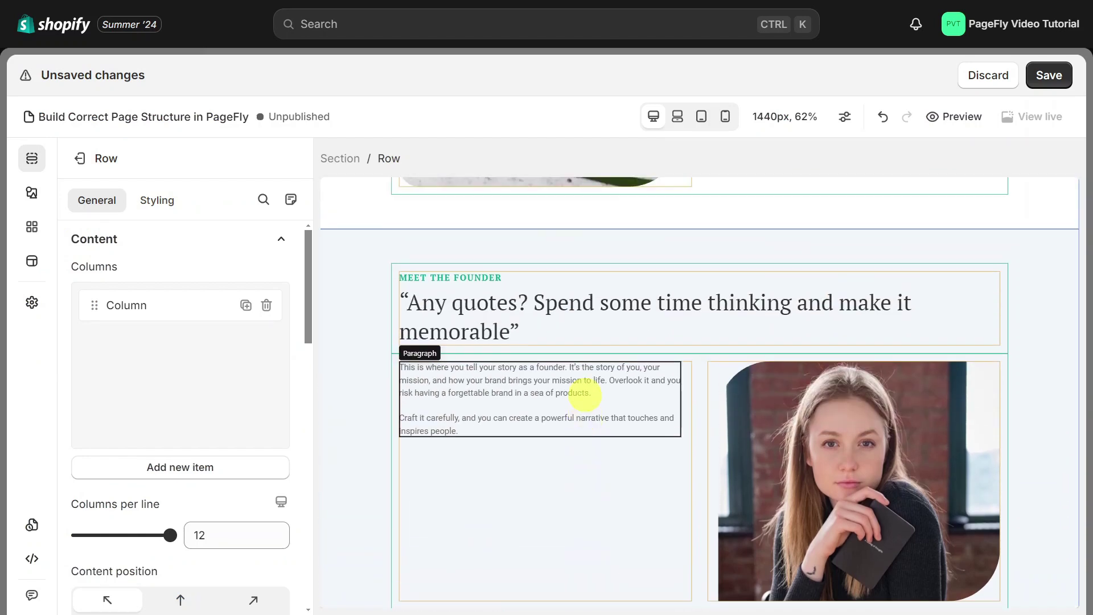
Step: Give the quote heading's parent row a 20 px bottom margin
{"action": "left_click", "coordinate": [586, 331]}
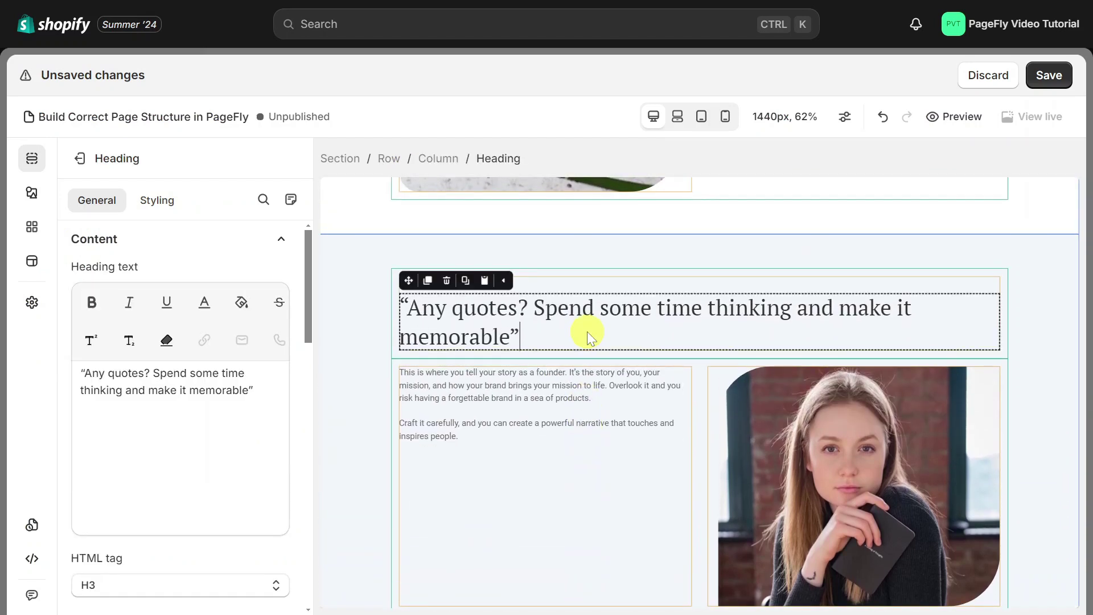
{"action": "left_click", "coordinate": [387, 159]}
{"action": "left_click", "coordinate": [156, 204]}
{"action": "left_click", "coordinate": [177, 445]}
{"action": "type", "text": "20"}
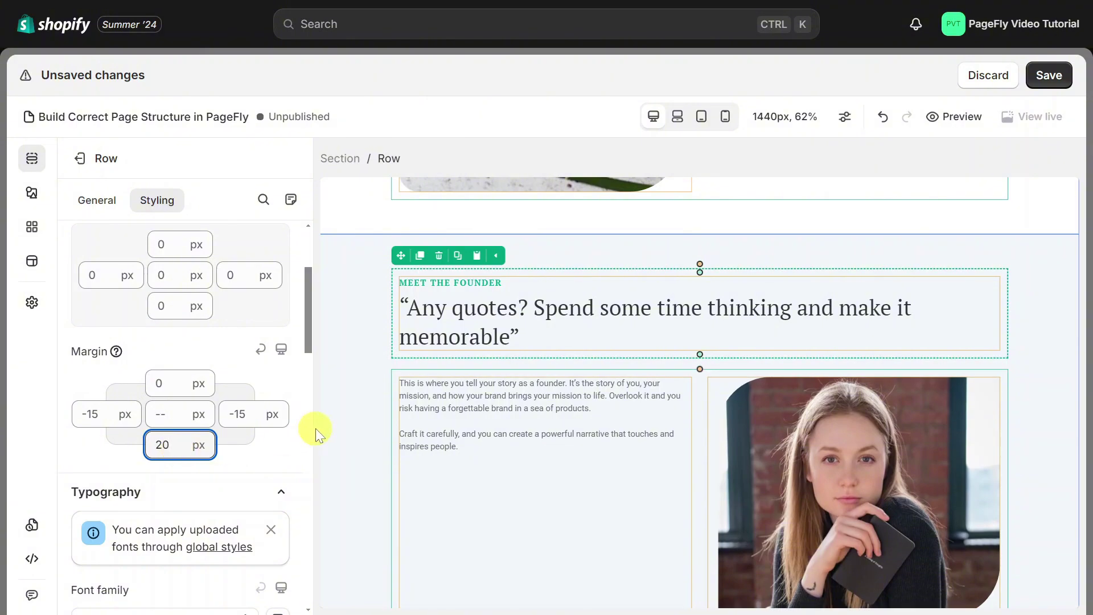
{"action": "left_click", "coordinate": [345, 420]}
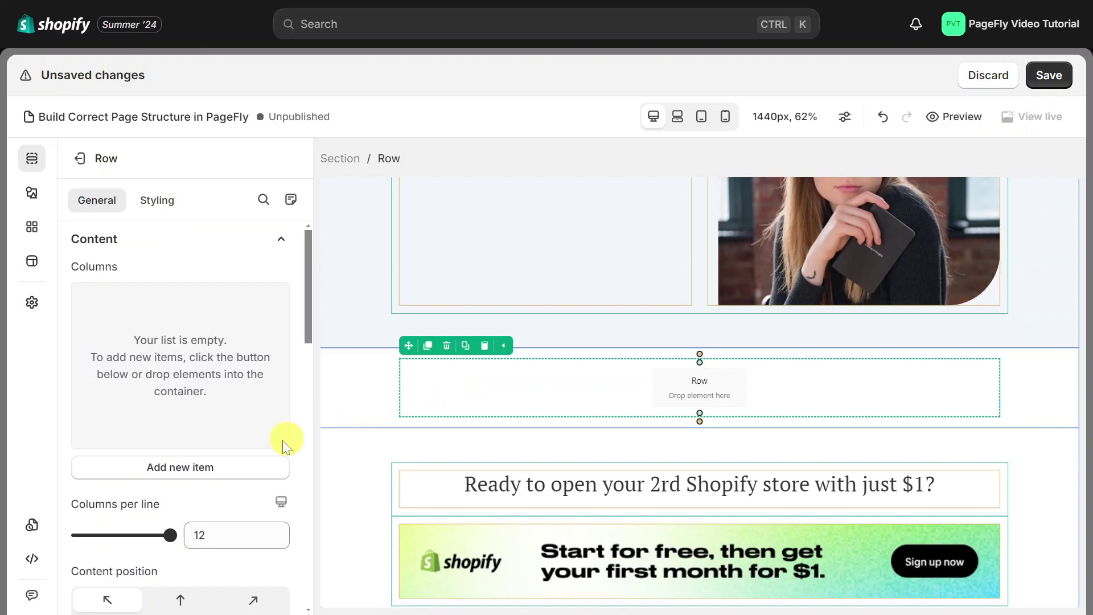
Step: Add and duplicate columns until the new row holds 12 empty columns
{"action": "left_click", "coordinate": [190, 469]}
{"action": "left_click", "coordinate": [191, 471]}
{"action": "left_click", "coordinate": [191, 470]}
{"action": "left_click", "coordinate": [191, 470]}
{"action": "left_click", "coordinate": [191, 470]}
{"action": "left_click", "coordinate": [191, 471]}
{"action": "left_click", "coordinate": [191, 470]}
{"action": "left_click", "coordinate": [191, 470]}
{"action": "left_click", "coordinate": [236, 422]}
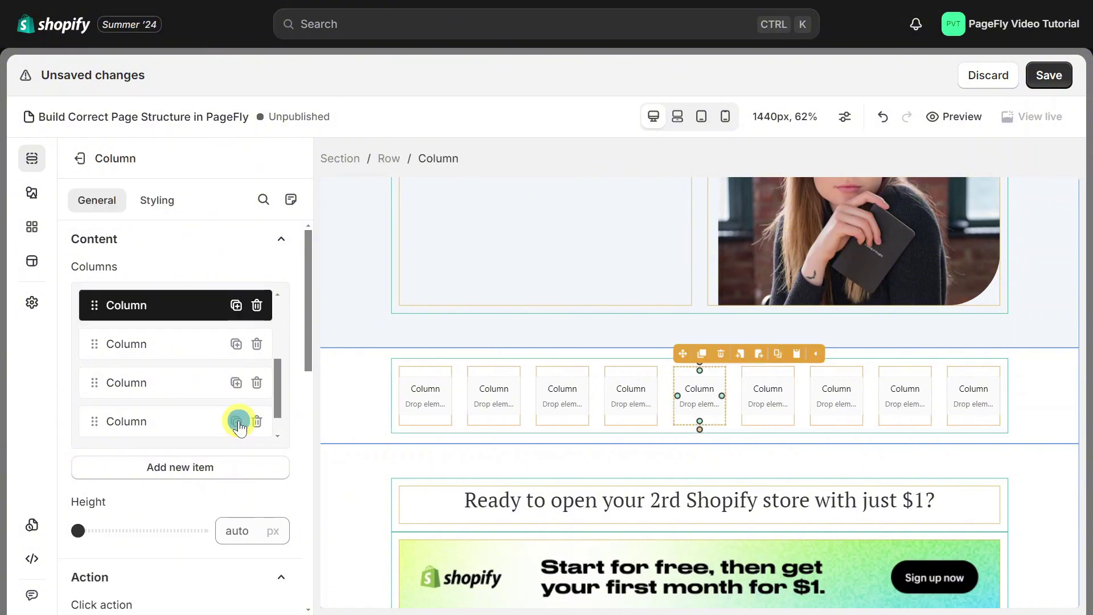
{"action": "left_click", "coordinate": [236, 422]}
{"action": "left_click", "coordinate": [237, 423]}
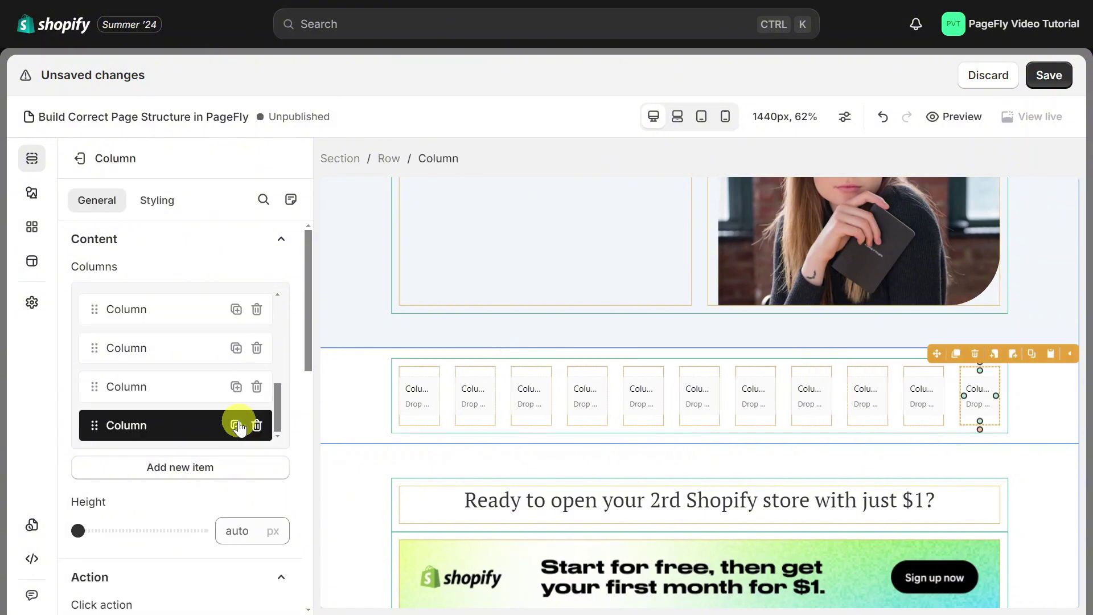
{"action": "left_click", "coordinate": [237, 425]}
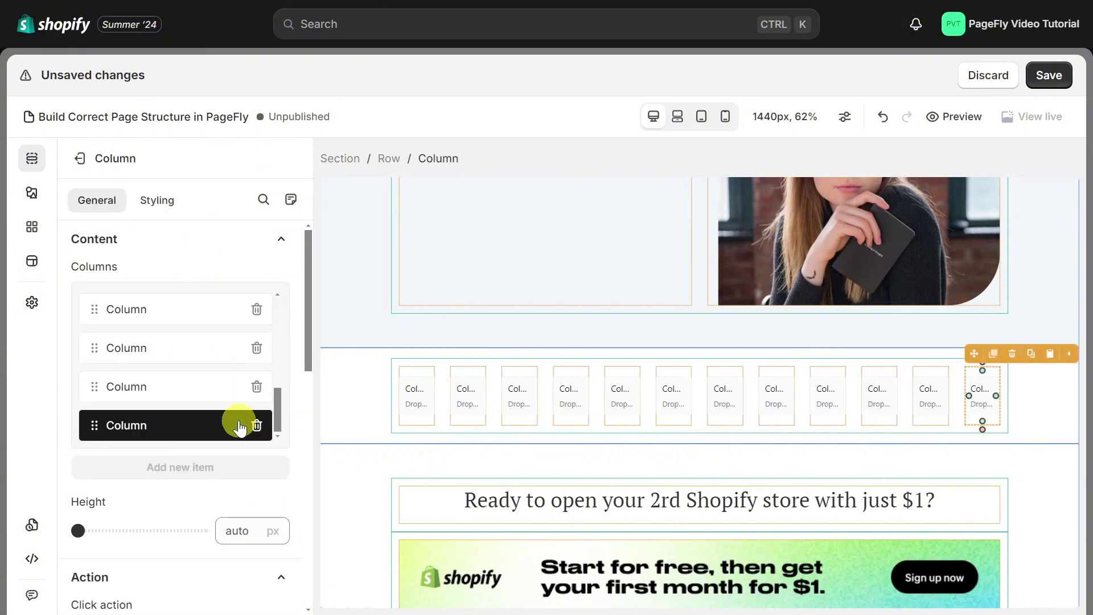
{"action": "left_click", "coordinate": [397, 163]}
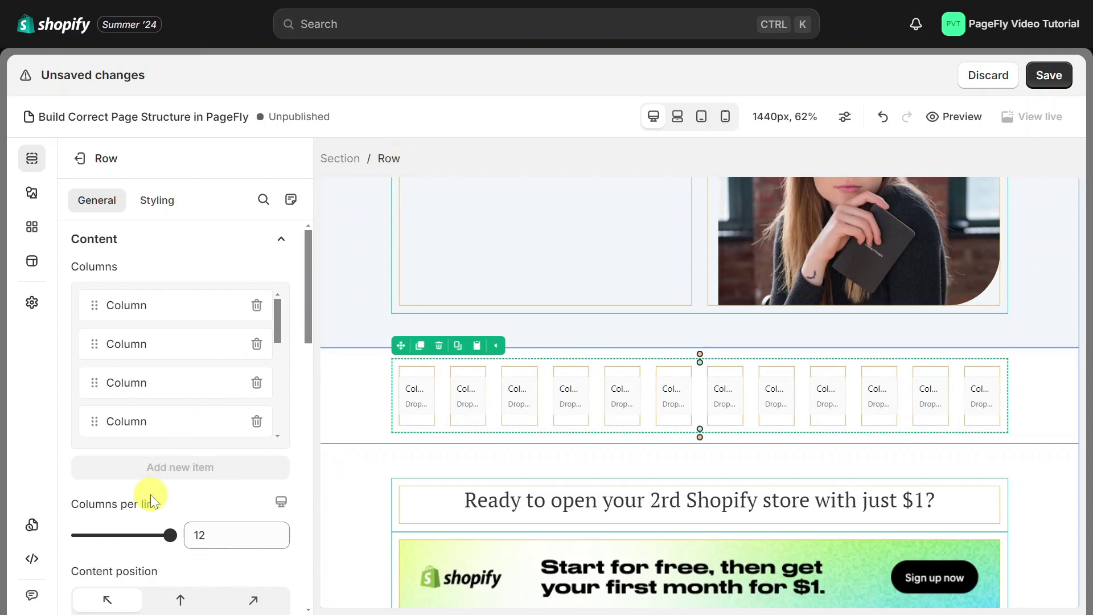
Step: Set Columns per line to 6 for tablet and 4 for mobile, then return to desktop
{"action": "left_click", "coordinate": [677, 116]}
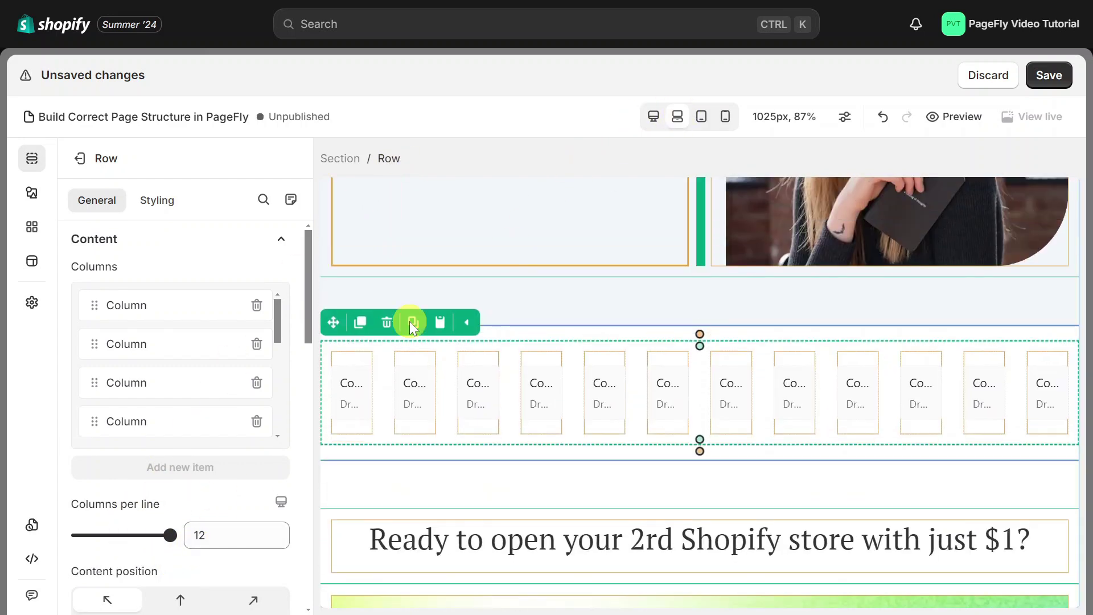
{"action": "left_click", "coordinate": [702, 116]}
{"action": "left_click_drag", "start_coordinate": [96, 535], "coordinate": [171, 535]}
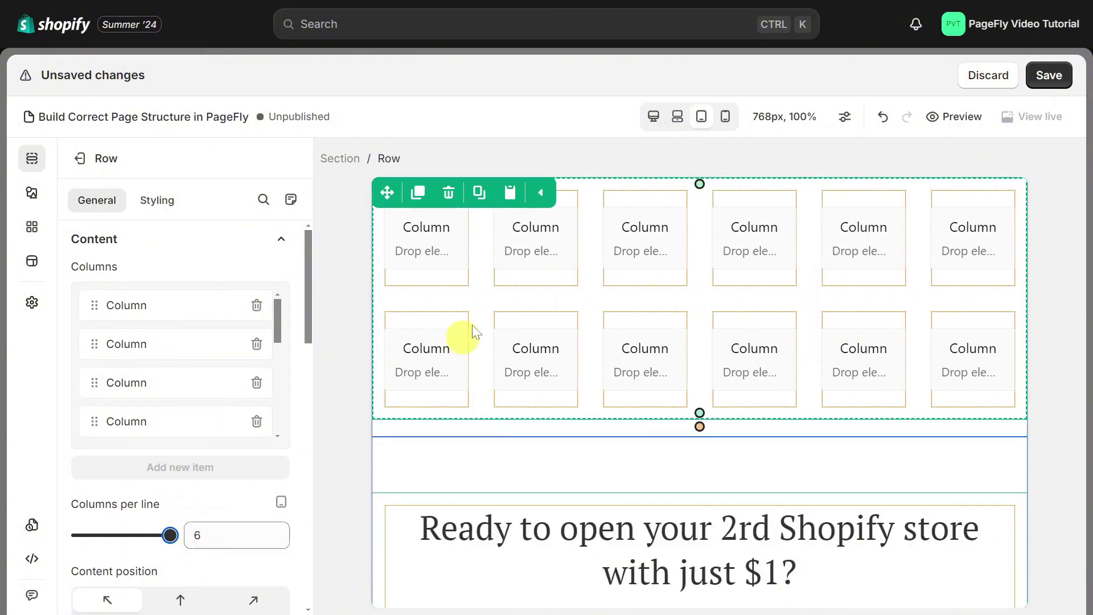
{"action": "left_click", "coordinate": [726, 117]}
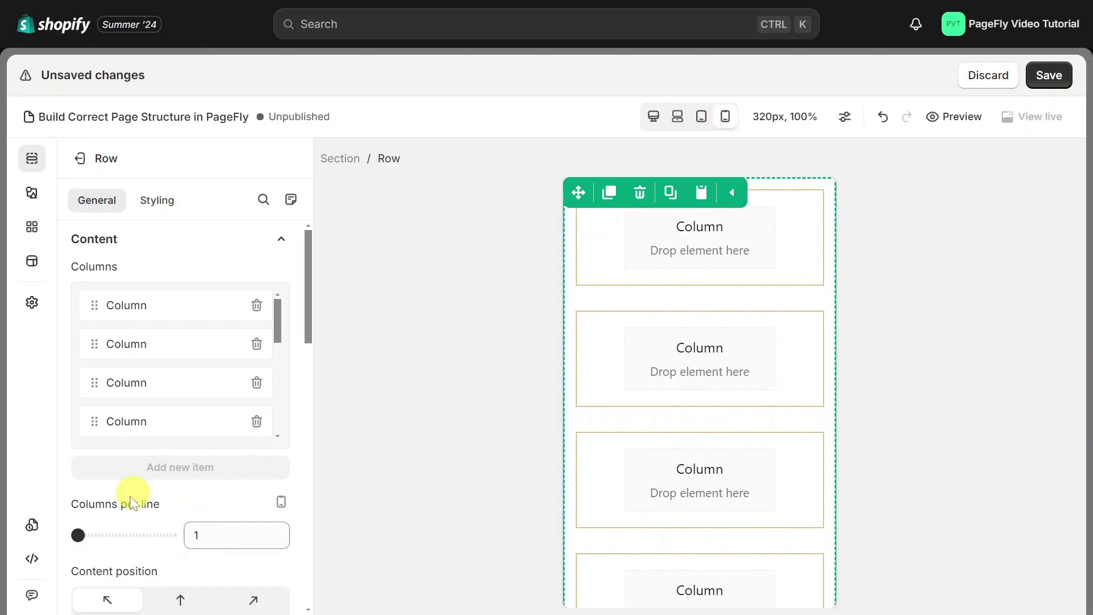
{"action": "left_click_drag", "start_coordinate": [108, 534], "coordinate": [171, 535]}
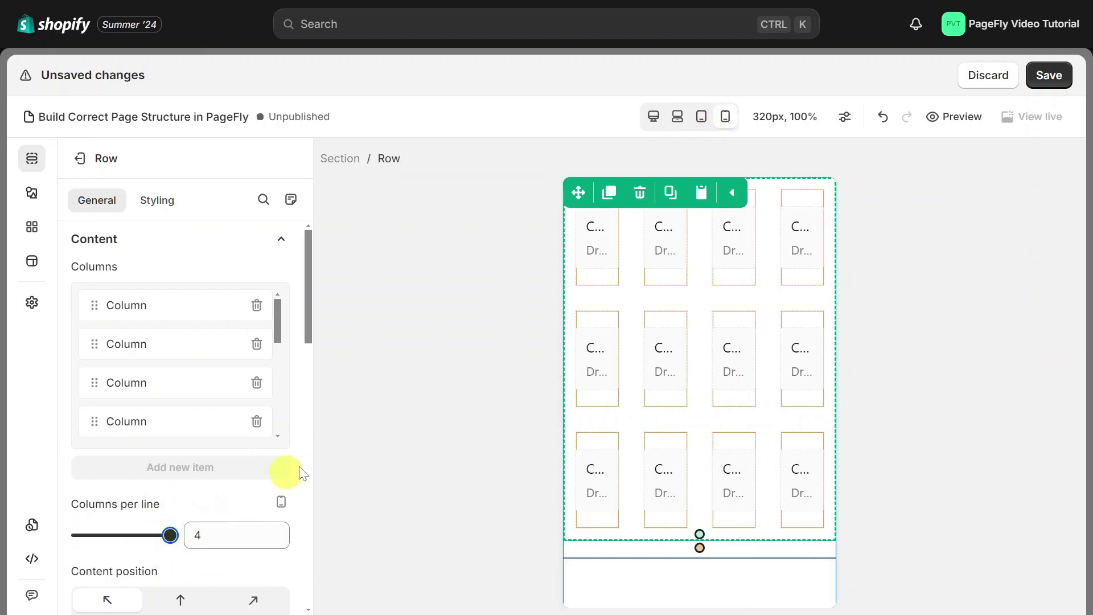
{"action": "left_click", "coordinate": [654, 117]}
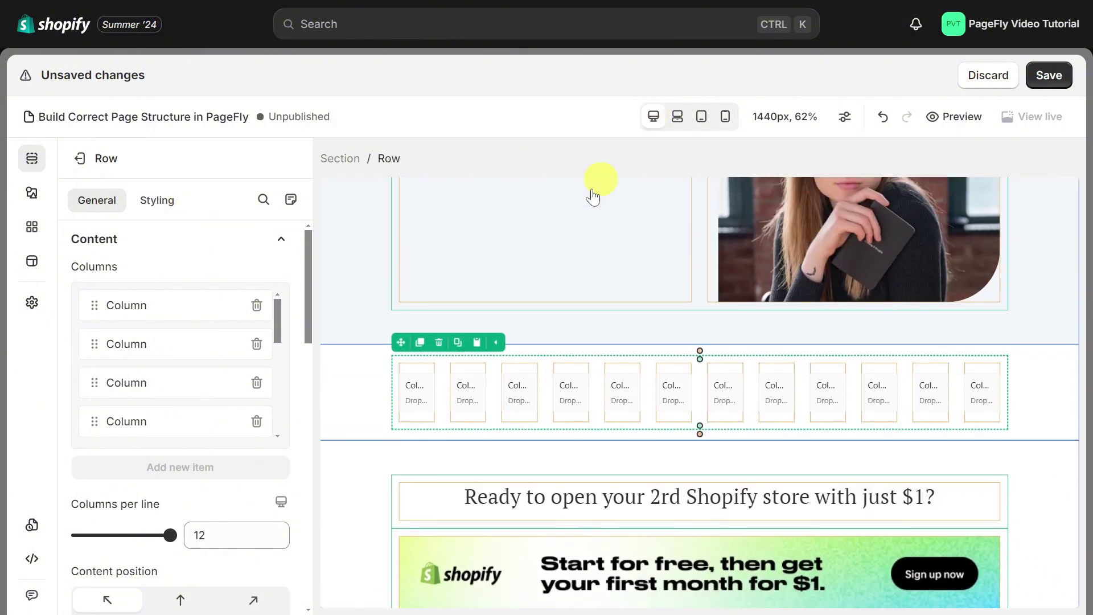
Step: Center the columns' content, keep equal height on, and set column spacing to 40 px
{"action": "scroll", "coordinate": [286, 485], "scroll_direction": "down", "scroll_amount": 4}
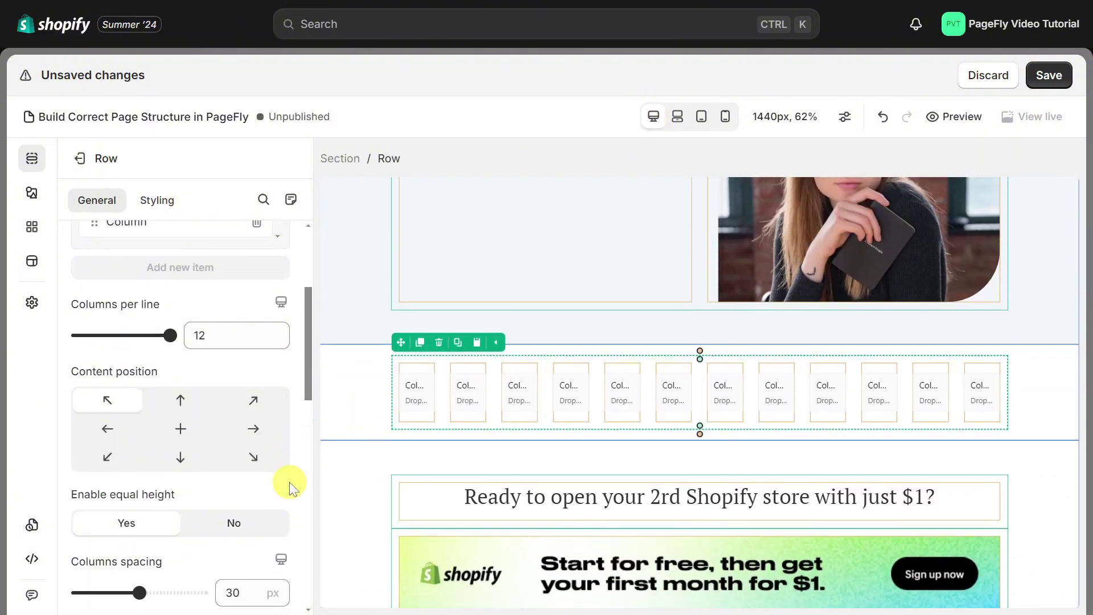
{"action": "left_click", "coordinate": [180, 402]}
{"action": "left_click", "coordinate": [255, 400]}
{"action": "left_click", "coordinate": [182, 430]}
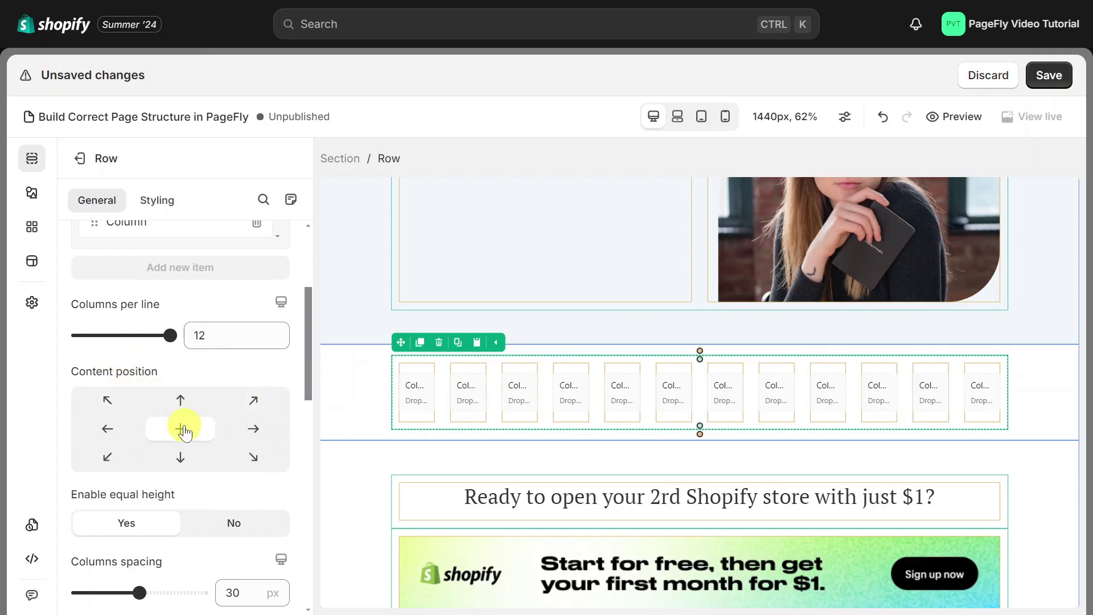
{"action": "left_click", "coordinate": [216, 522]}
{"action": "left_click", "coordinate": [147, 529]}
{"action": "scroll", "coordinate": [145, 525], "scroll_direction": "down", "scroll_amount": 2}
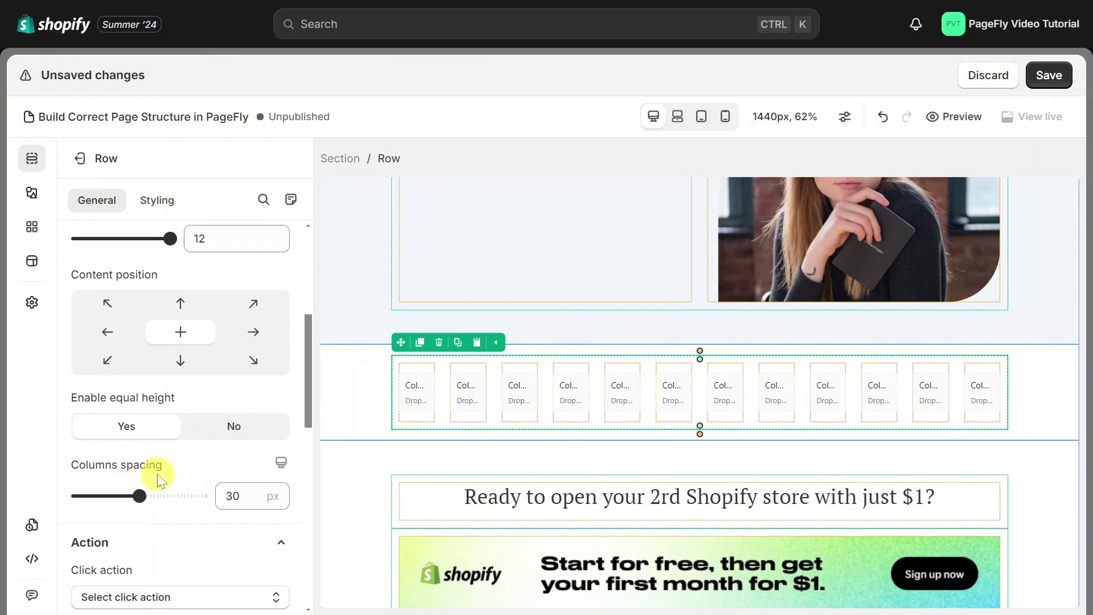
{"action": "left_click_drag", "start_coordinate": [133, 495], "coordinate": [160, 496]}
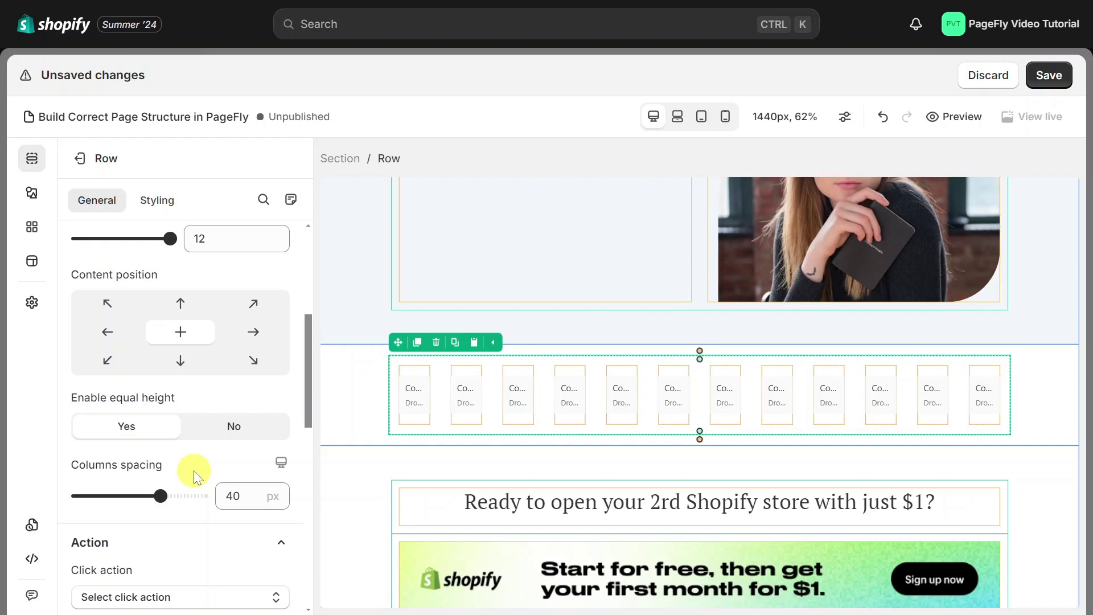
{"action": "scroll", "coordinate": [193, 470], "scroll_direction": "up", "scroll_amount": 5}
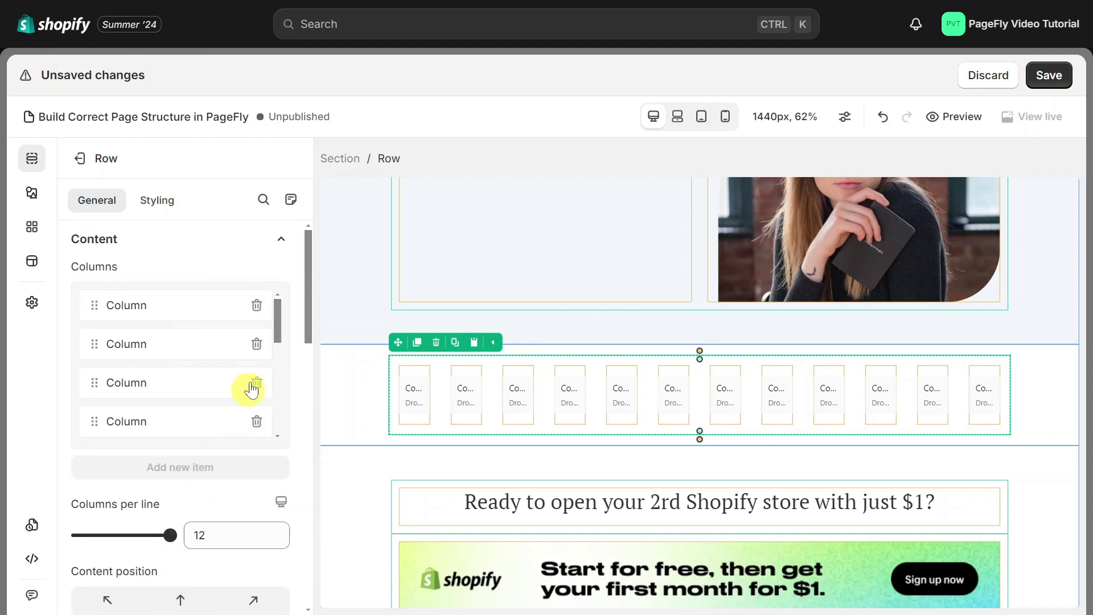
Step: Delete six columns from the row, leaving six
{"action": "left_click", "coordinate": [256, 306]}
{"action": "left_click", "coordinate": [256, 305]}
{"action": "left_click", "coordinate": [257, 306]}
{"action": "left_click", "coordinate": [257, 306]}
{"action": "left_click", "coordinate": [257, 305]}
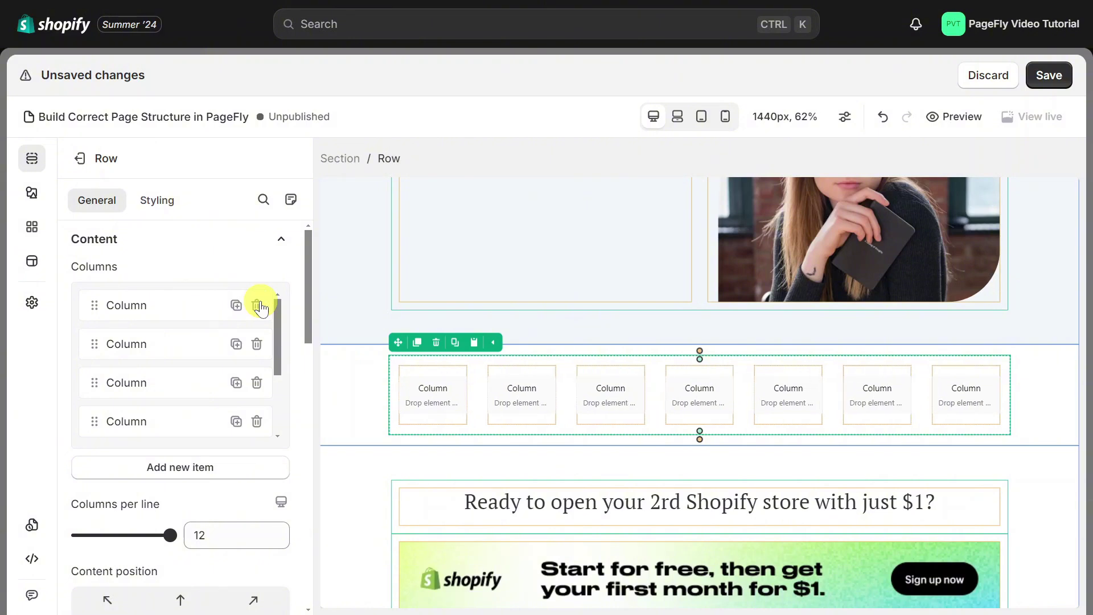
{"action": "left_click", "coordinate": [257, 306]}
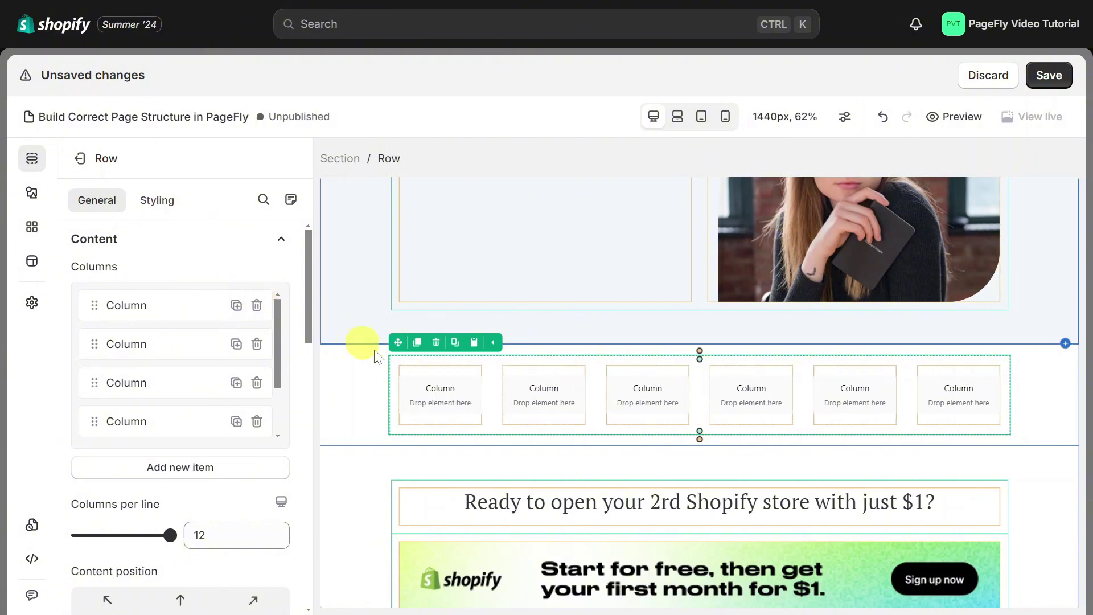
Step: Drag the column dividers to give the six columns uneven widths
{"action": "left_click_drag", "start_coordinate": [490, 393], "coordinate": [443, 394]}
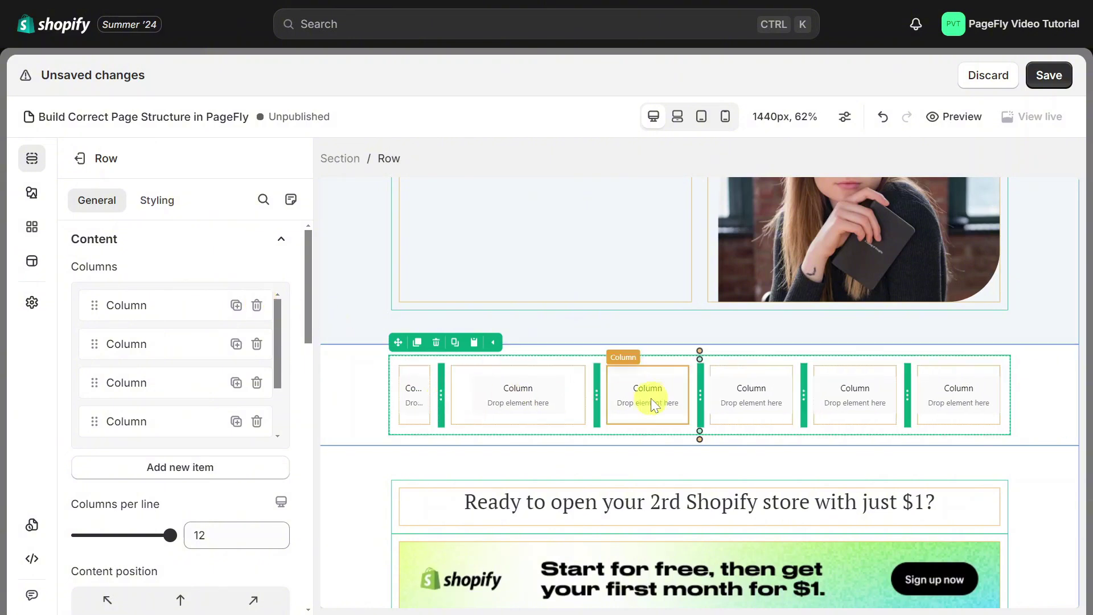
{"action": "left_click_drag", "start_coordinate": [706, 397], "coordinate": [805, 401]}
{"action": "left_click_drag", "start_coordinate": [907, 390], "coordinate": [837, 403]}
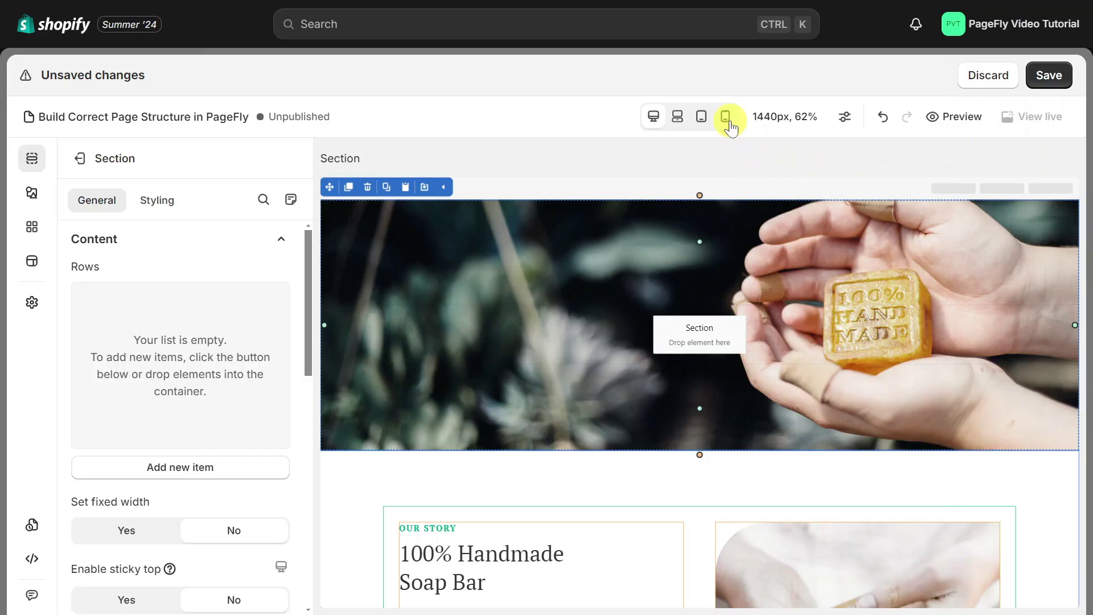
Step: Switch to the 320 px mobile preview and scroll down to select the founder section
{"action": "left_click", "coordinate": [727, 119]}
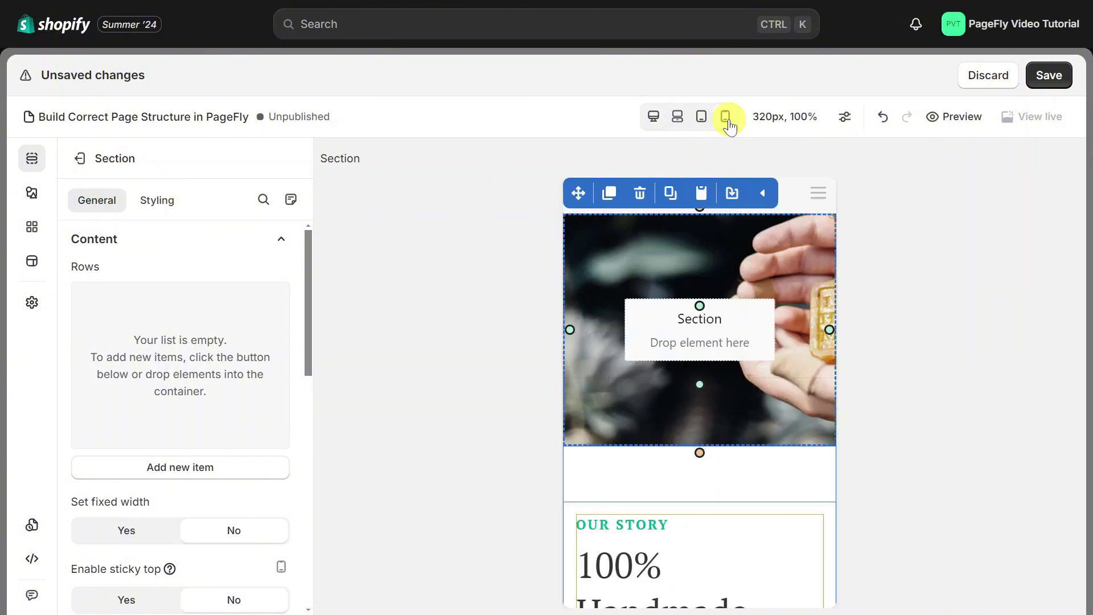
{"action": "scroll", "coordinate": [778, 313], "scroll_direction": "down", "scroll_amount": 15}
{"action": "scroll", "coordinate": [780, 319], "scroll_direction": "down", "scroll_amount": 15}
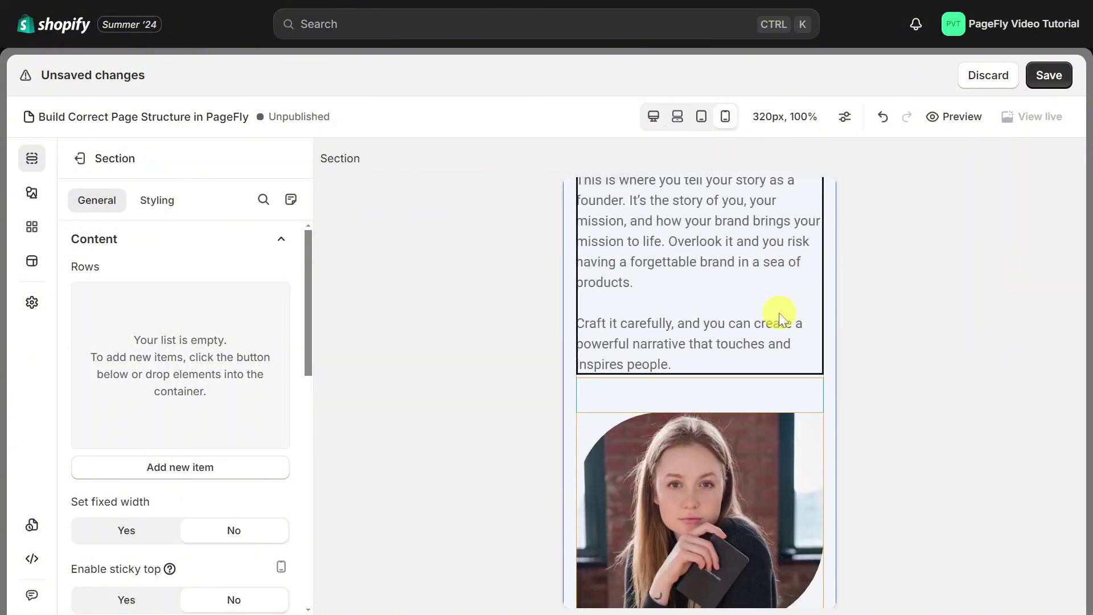
{"action": "scroll", "coordinate": [779, 312], "scroll_direction": "down", "scroll_amount": 5}
{"action": "left_click", "coordinate": [718, 404]}
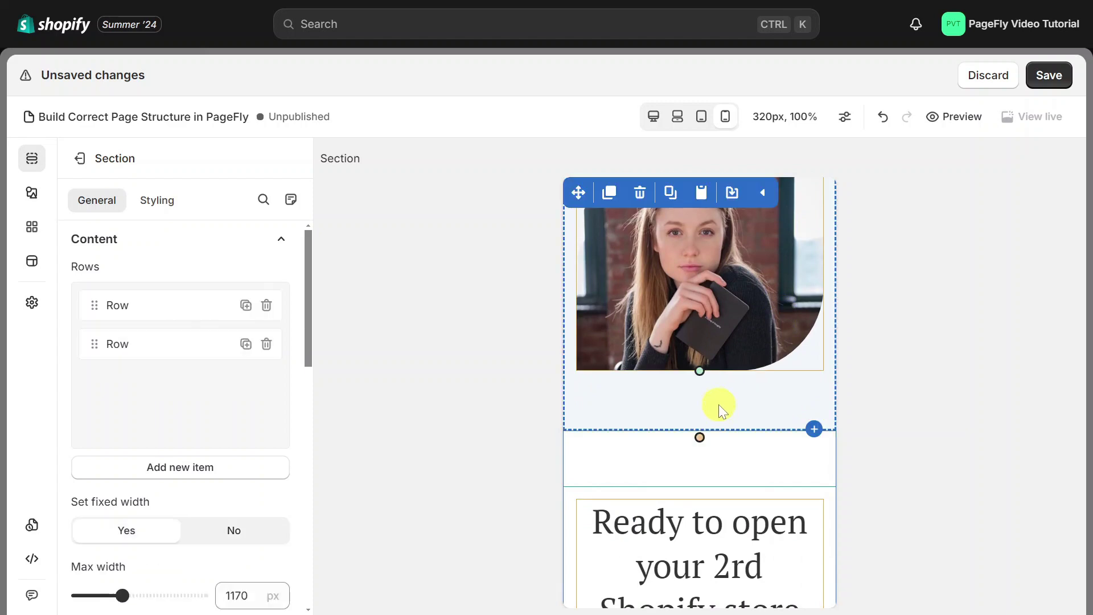